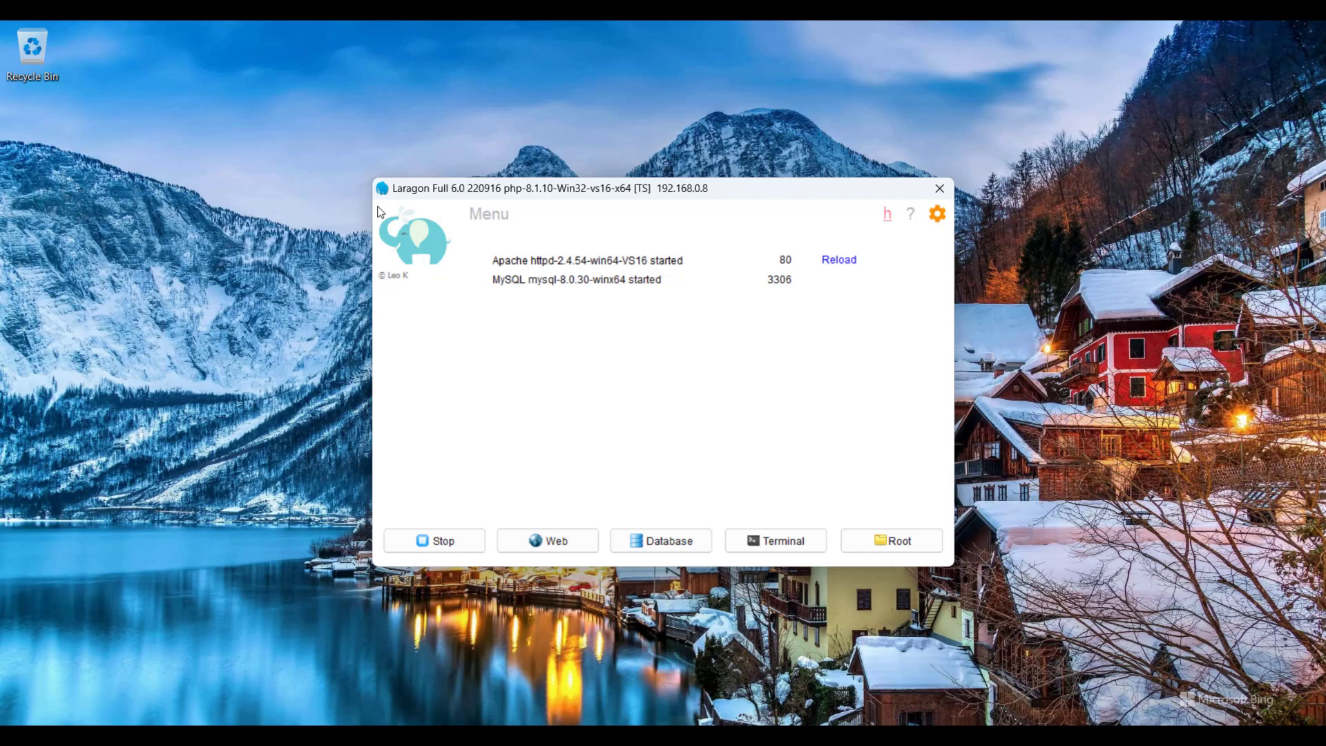
Open the web browser and search Google for "mysql download".
click(547, 541)
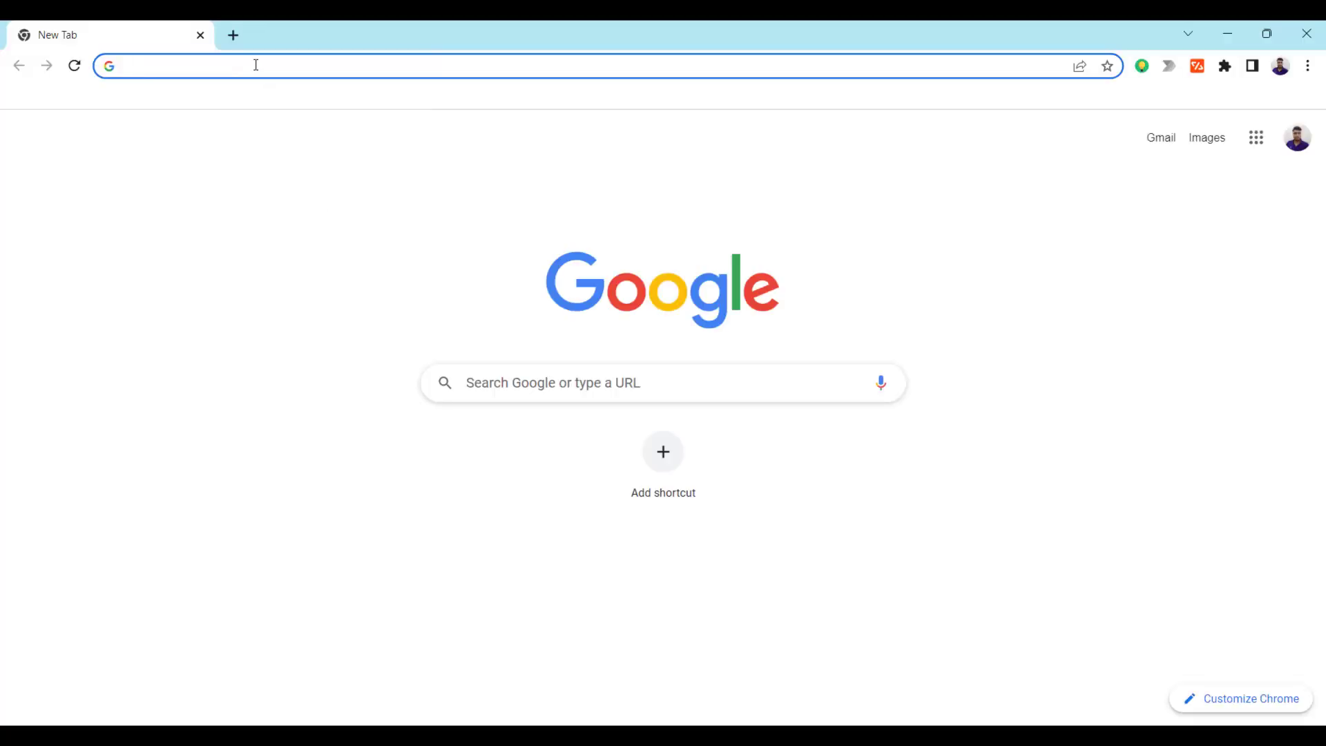
click(584, 393)
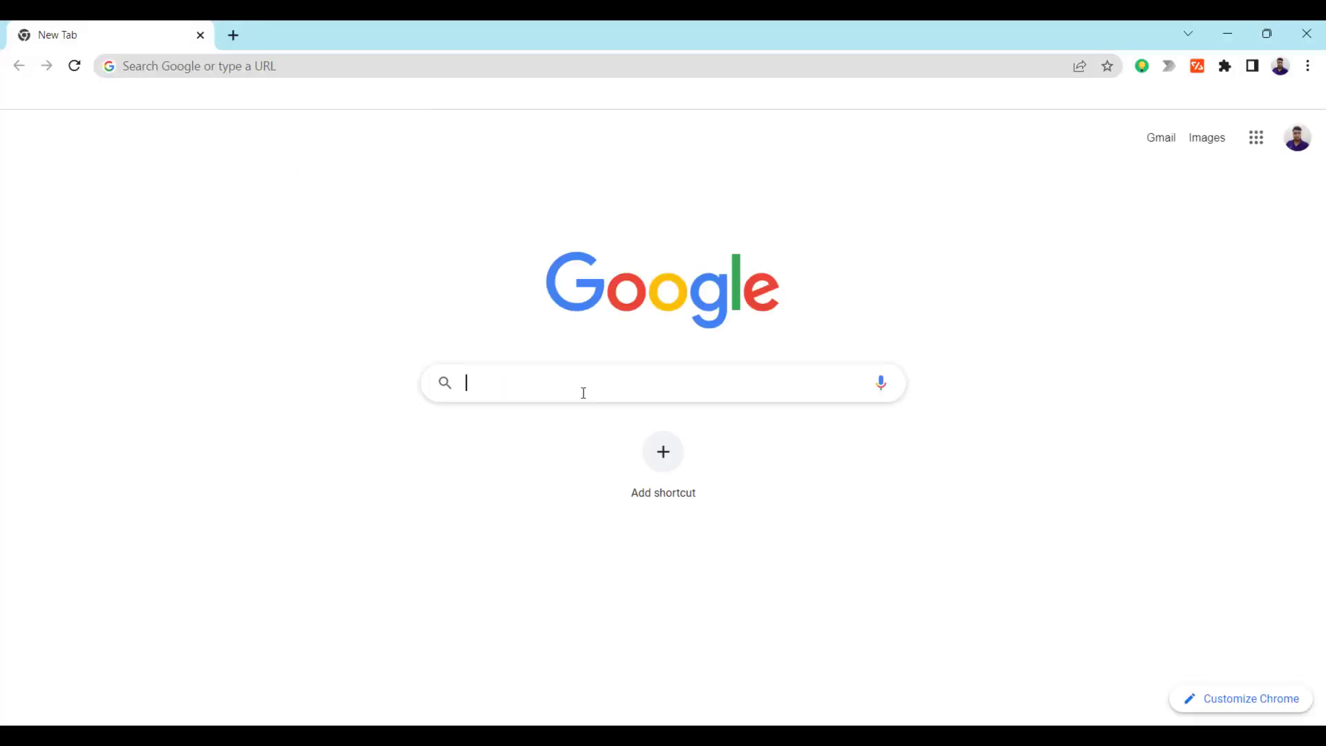
text(mysql d)
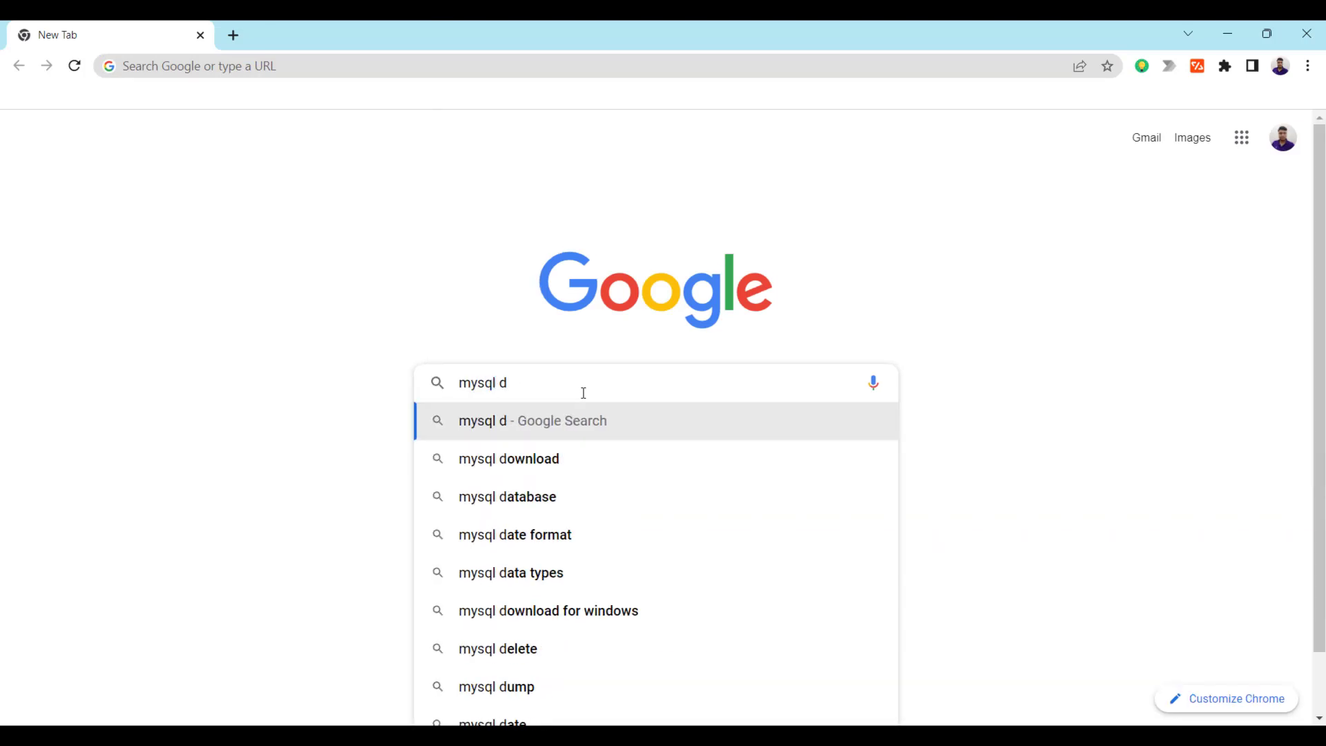
key(Down)
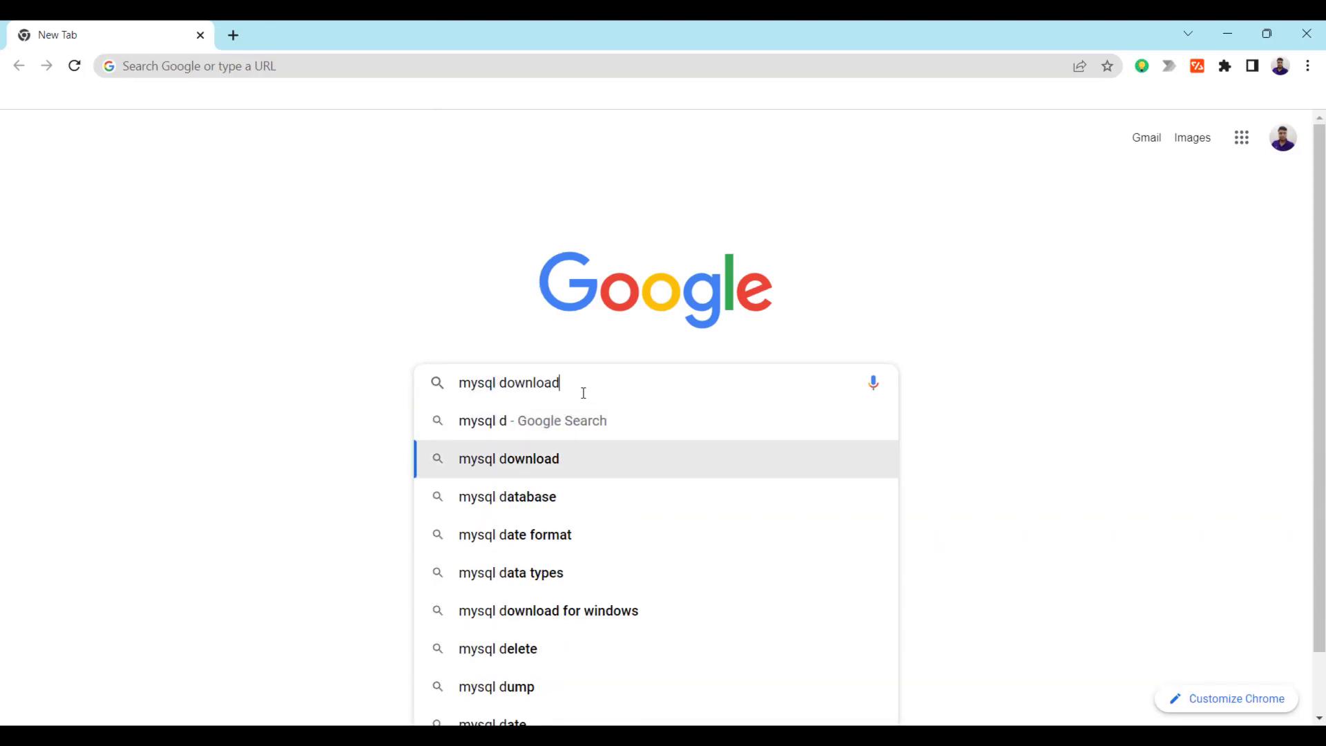
key(Return)
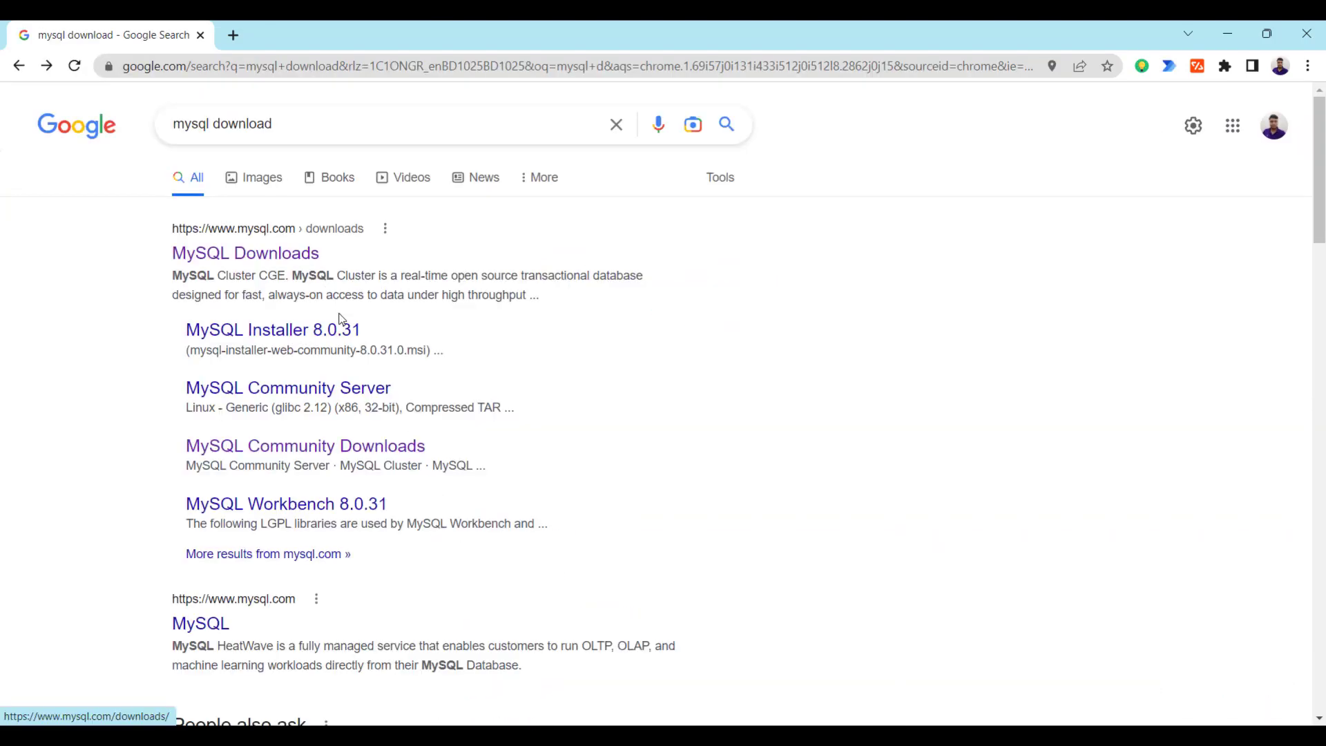
Go through MySQL Downloads and MySQL Community (GPL) Downloads to the Download Archives page for MySQL Community Server.
click(254, 259)
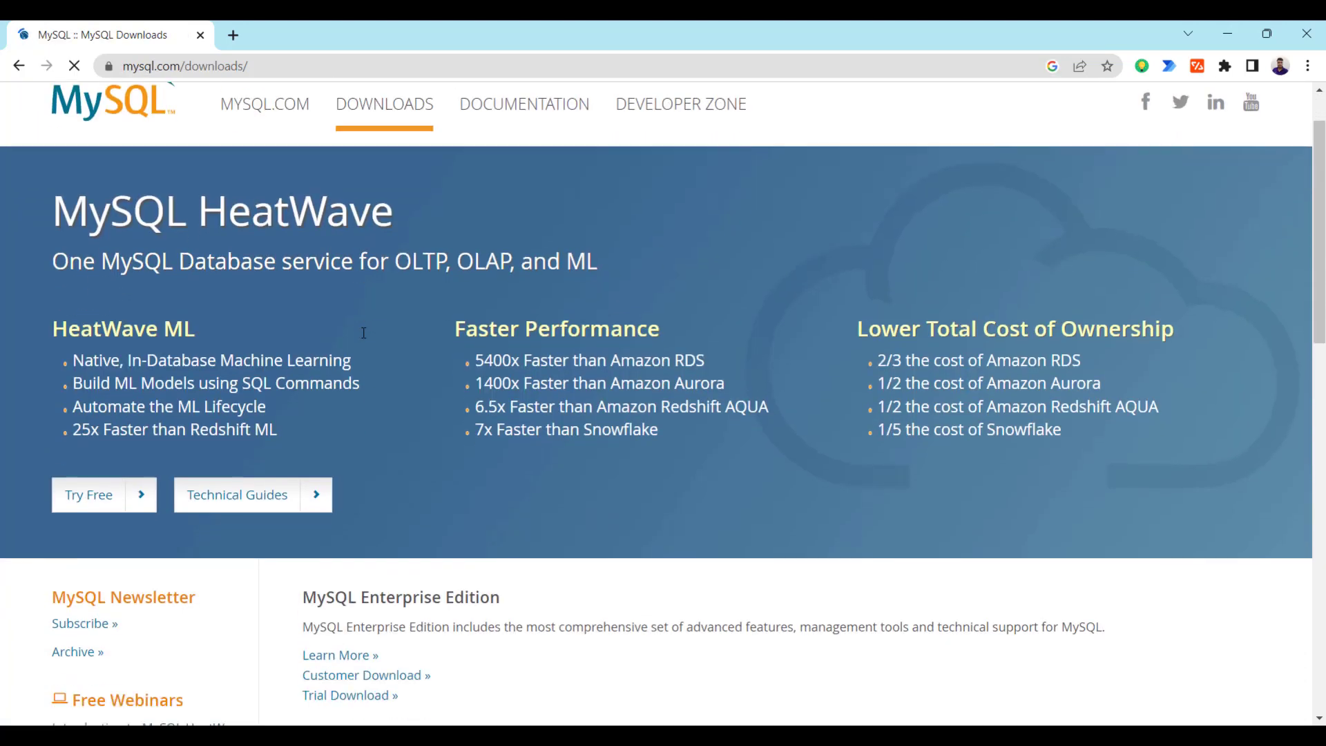
scroll(359, 373, down, 3)
scroll(358, 373, down, 6)
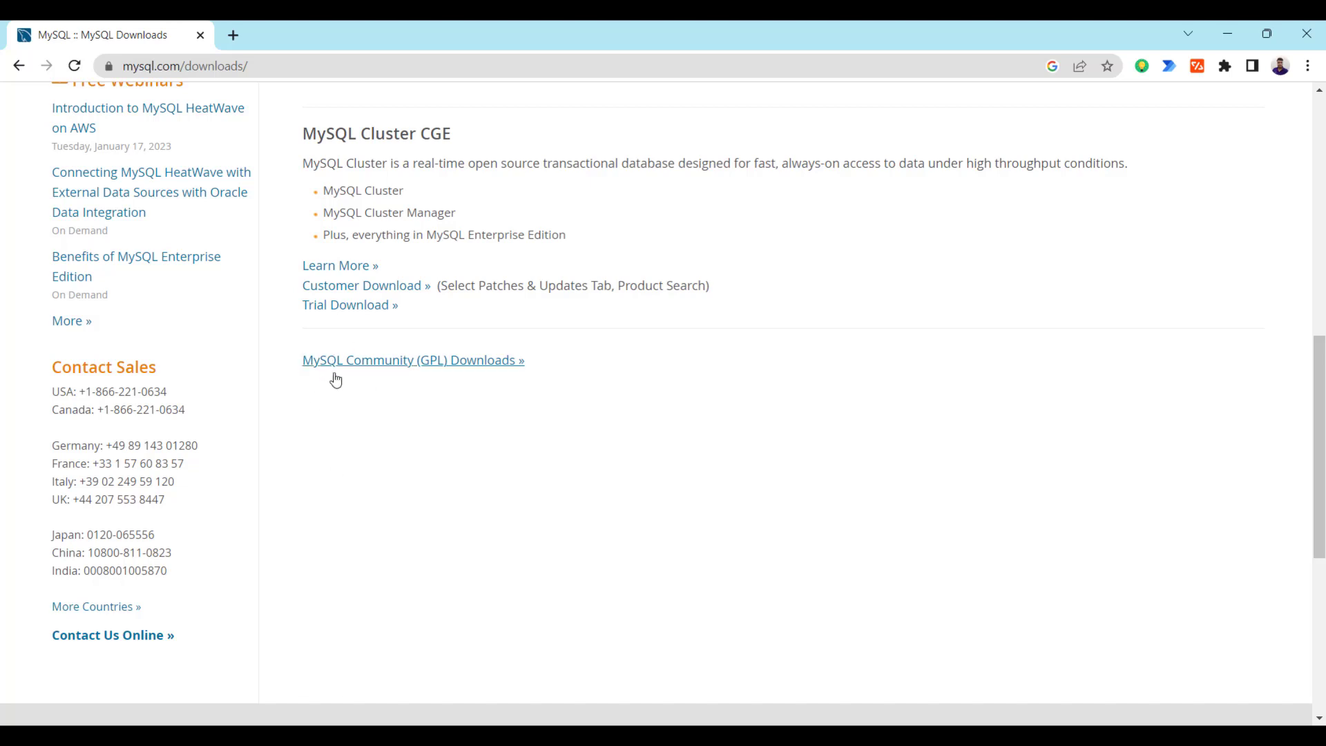
click(469, 361)
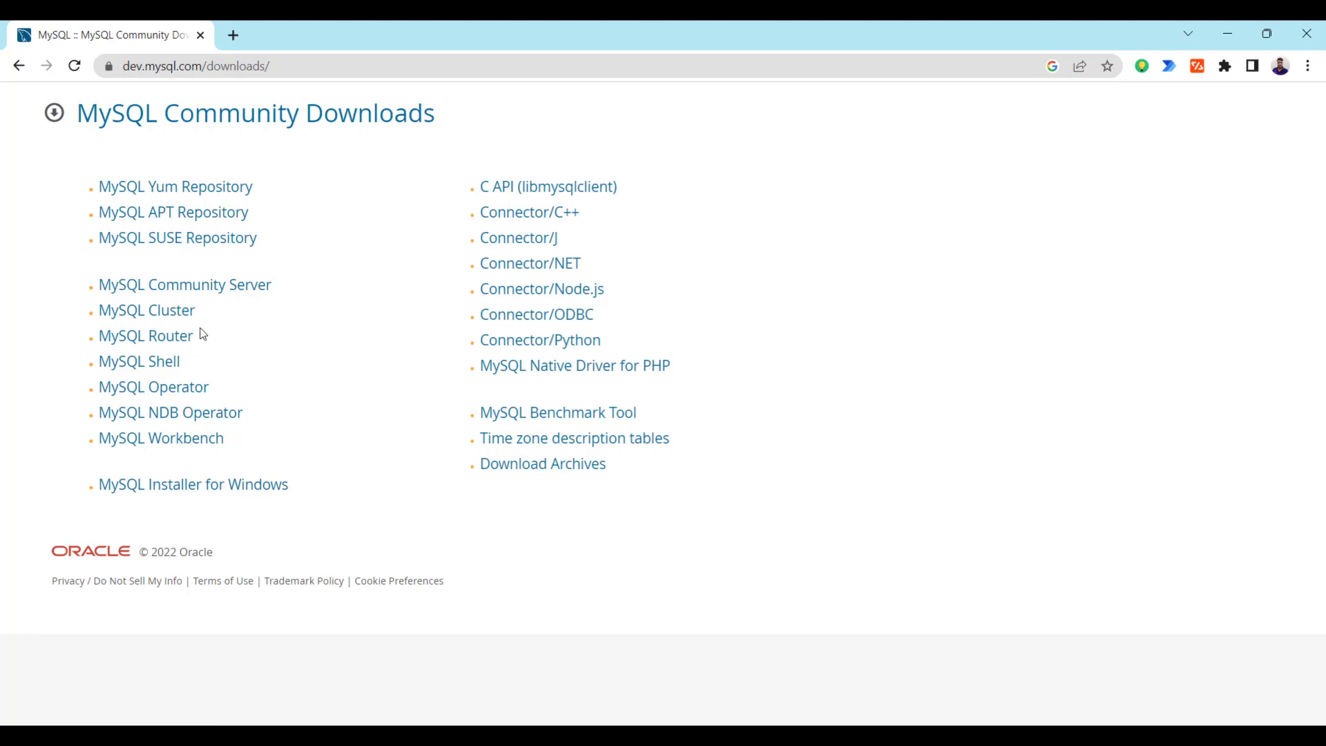
click(517, 470)
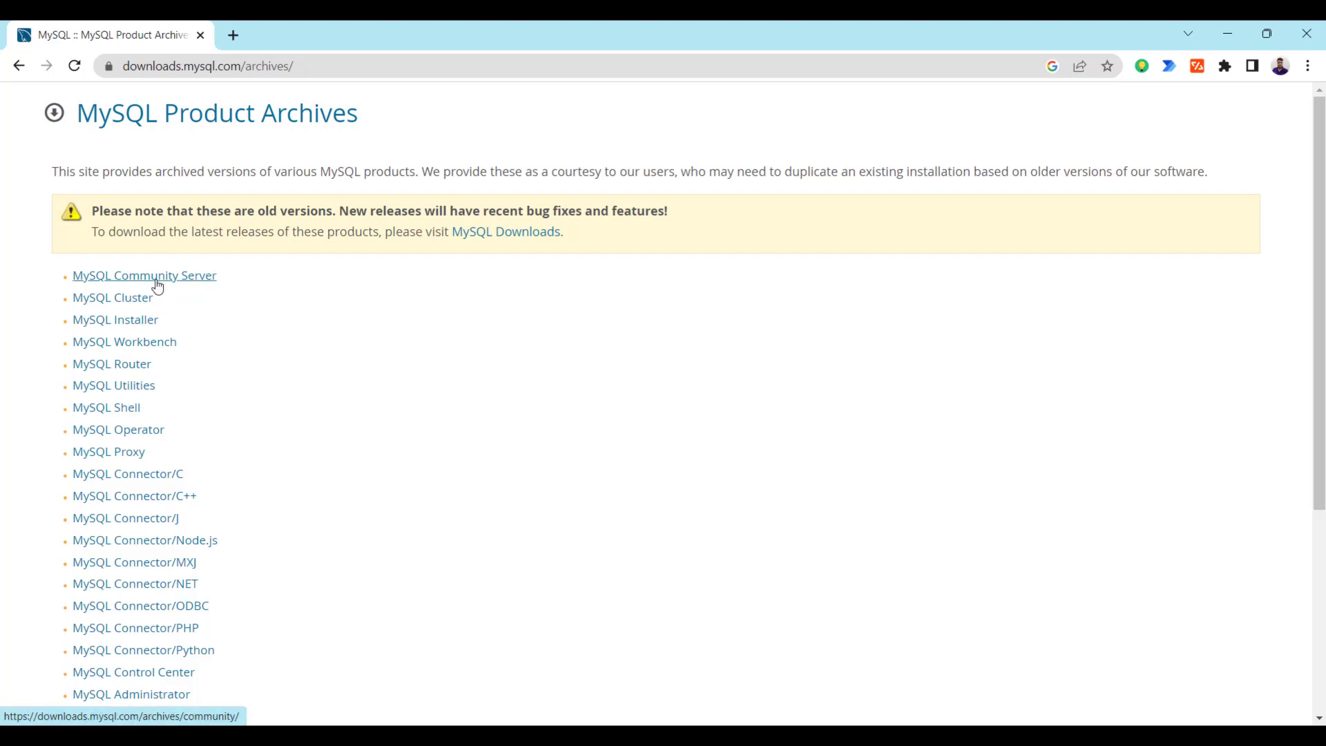
click(157, 285)
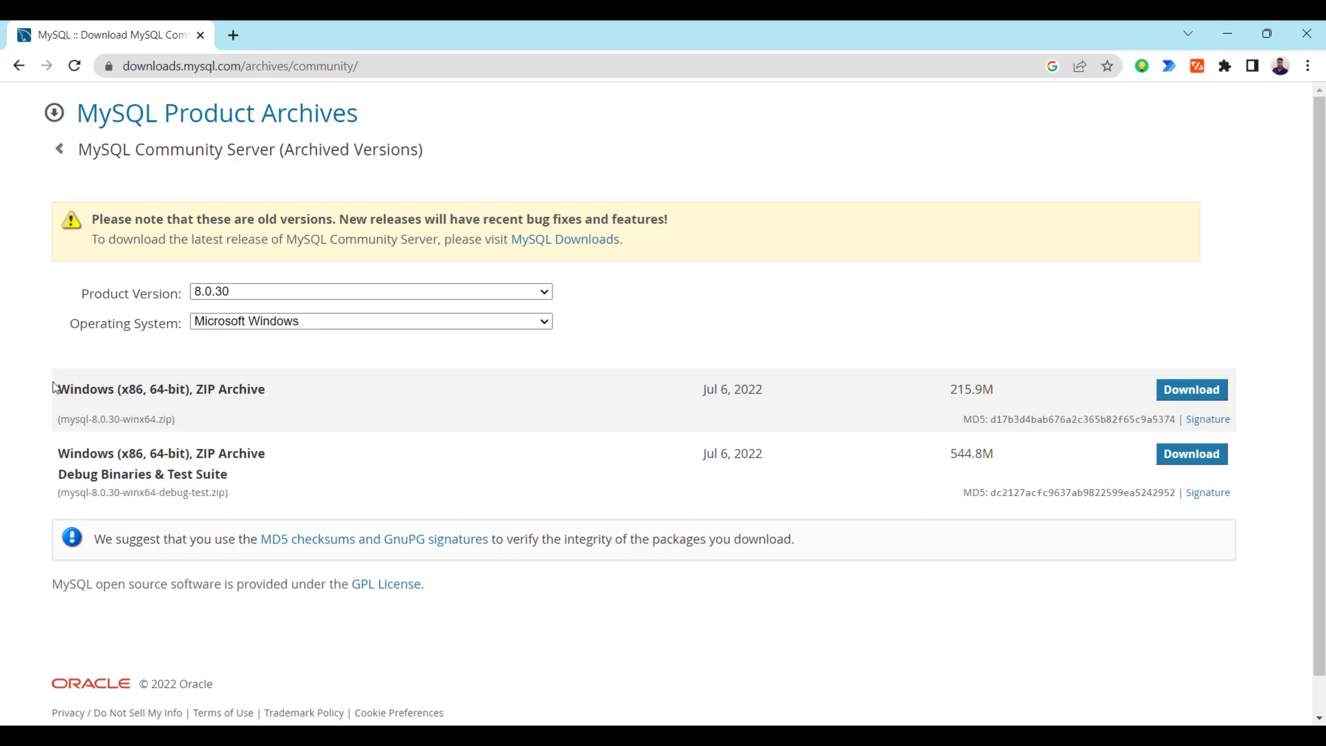
Compare the two Windows packages and download the 215.9M Windows (x86, 64-bit) ZIP Archive of version 8.0.30.
drag(57, 388, 268, 385)
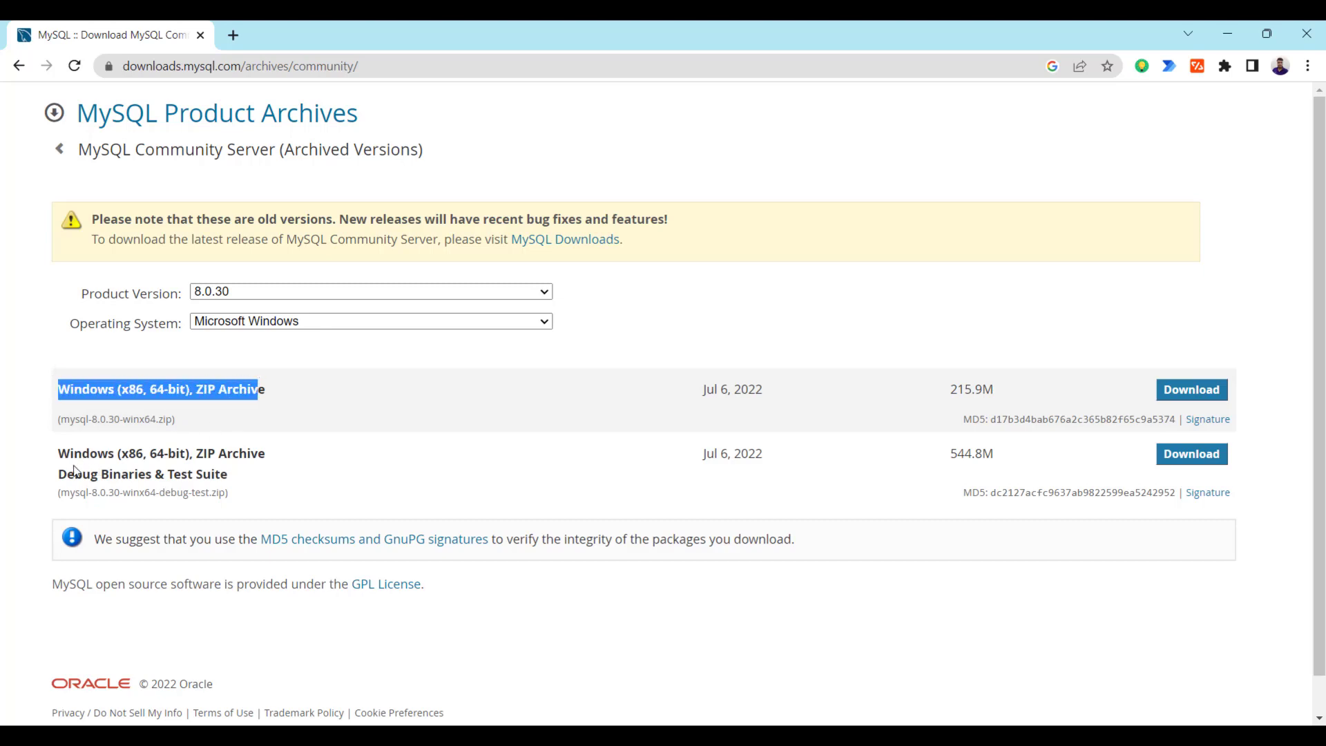
drag(58, 474, 228, 475)
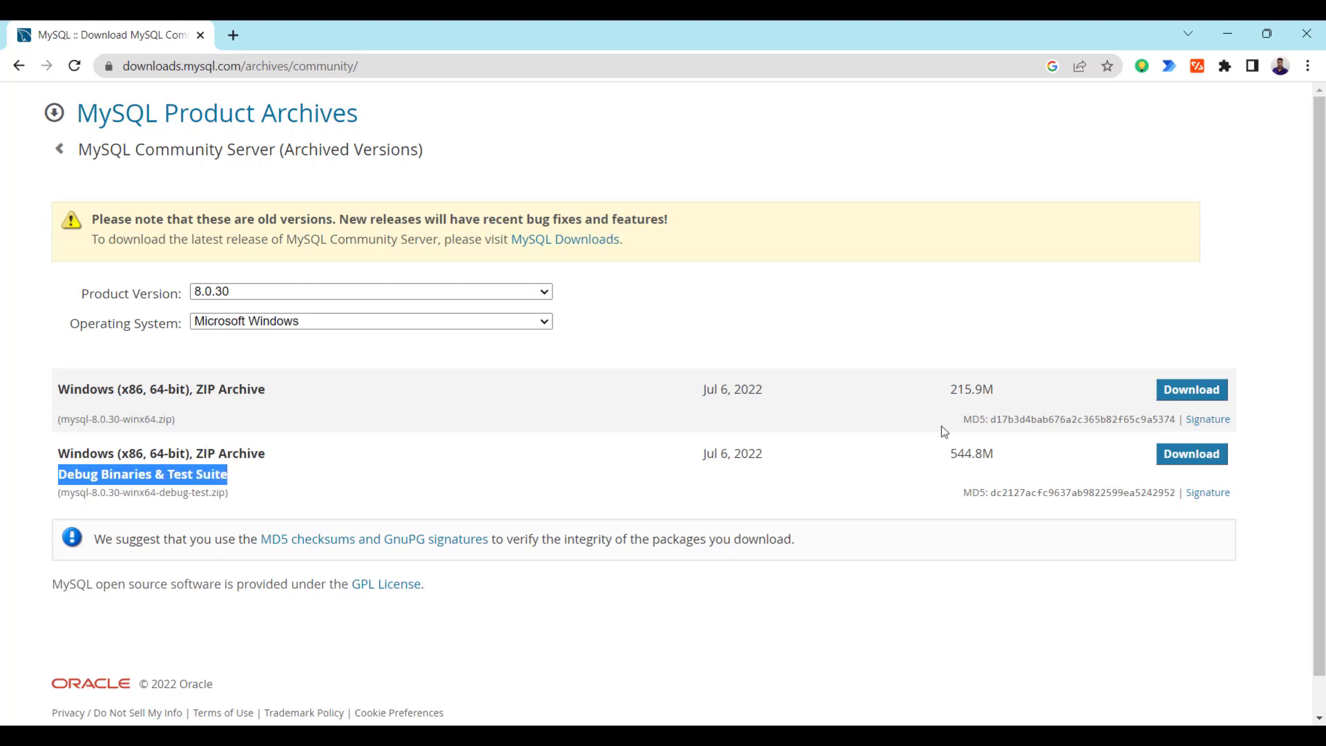
drag(949, 390, 978, 392)
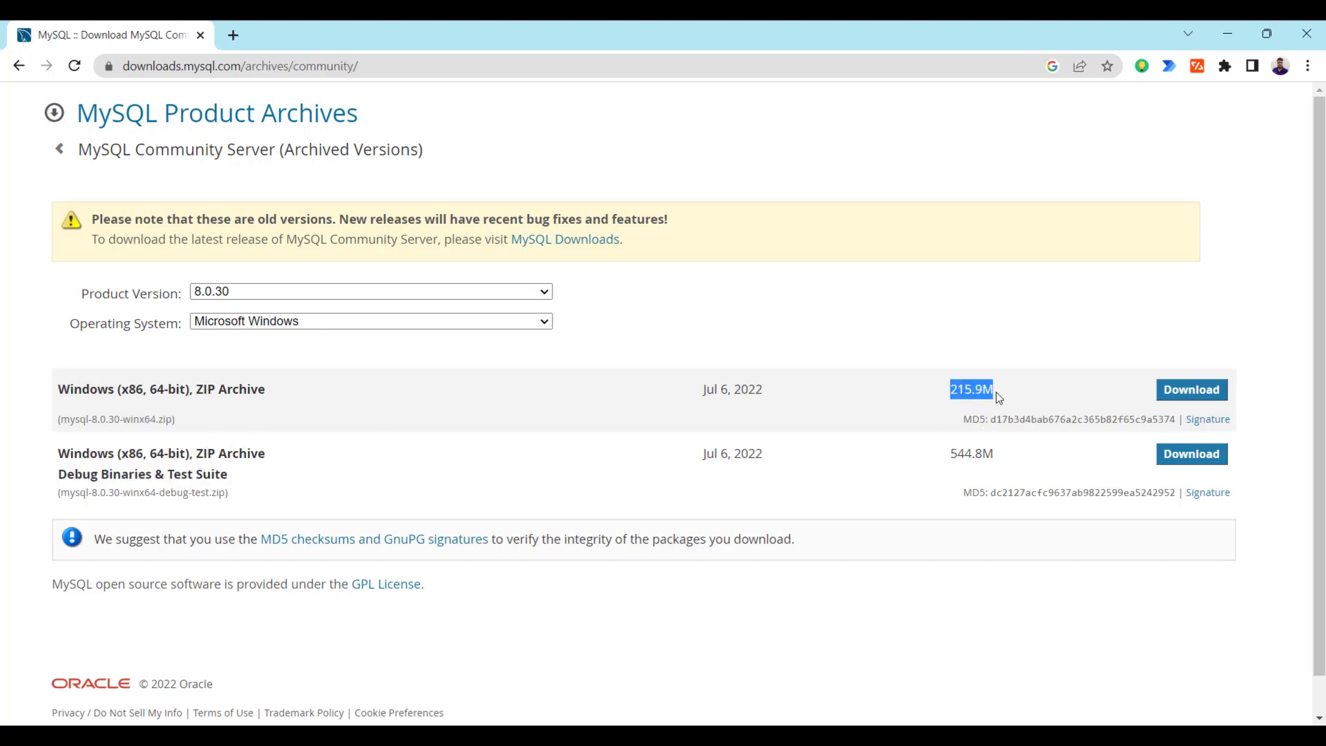
click(1211, 391)
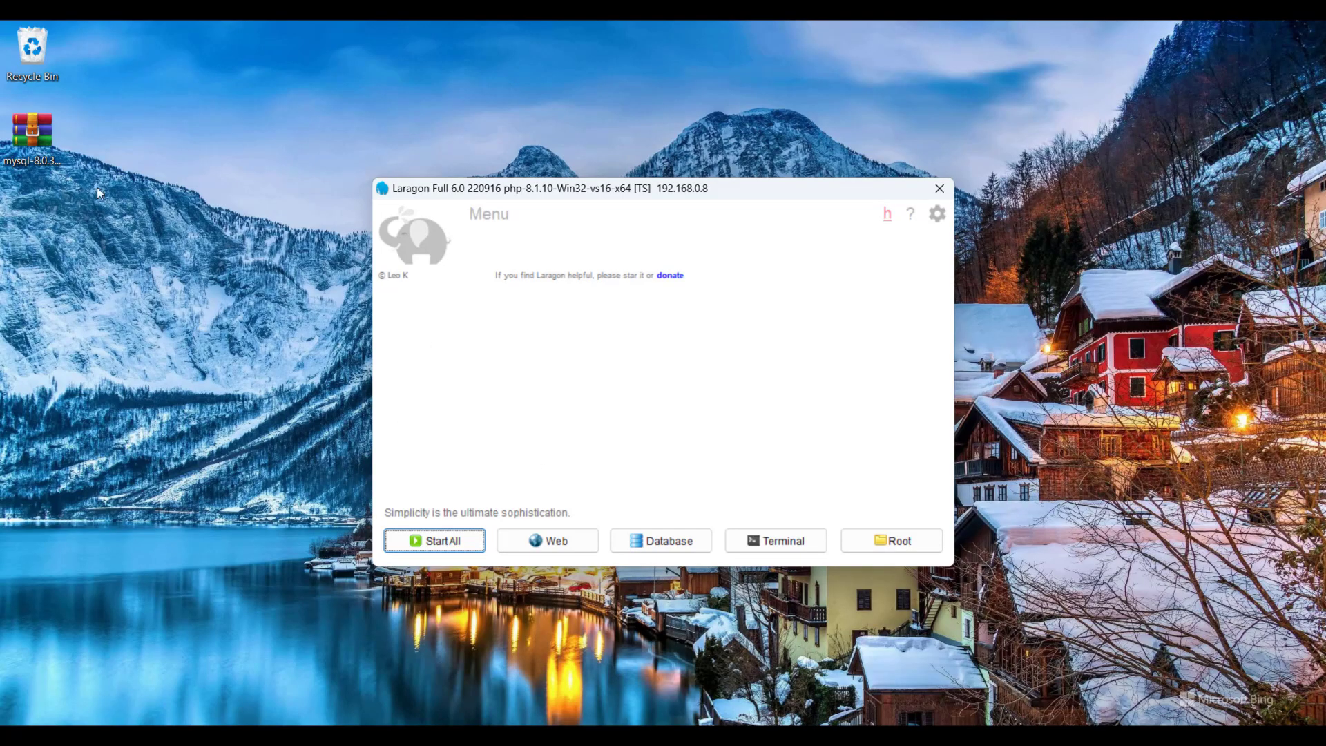
click(64, 173)
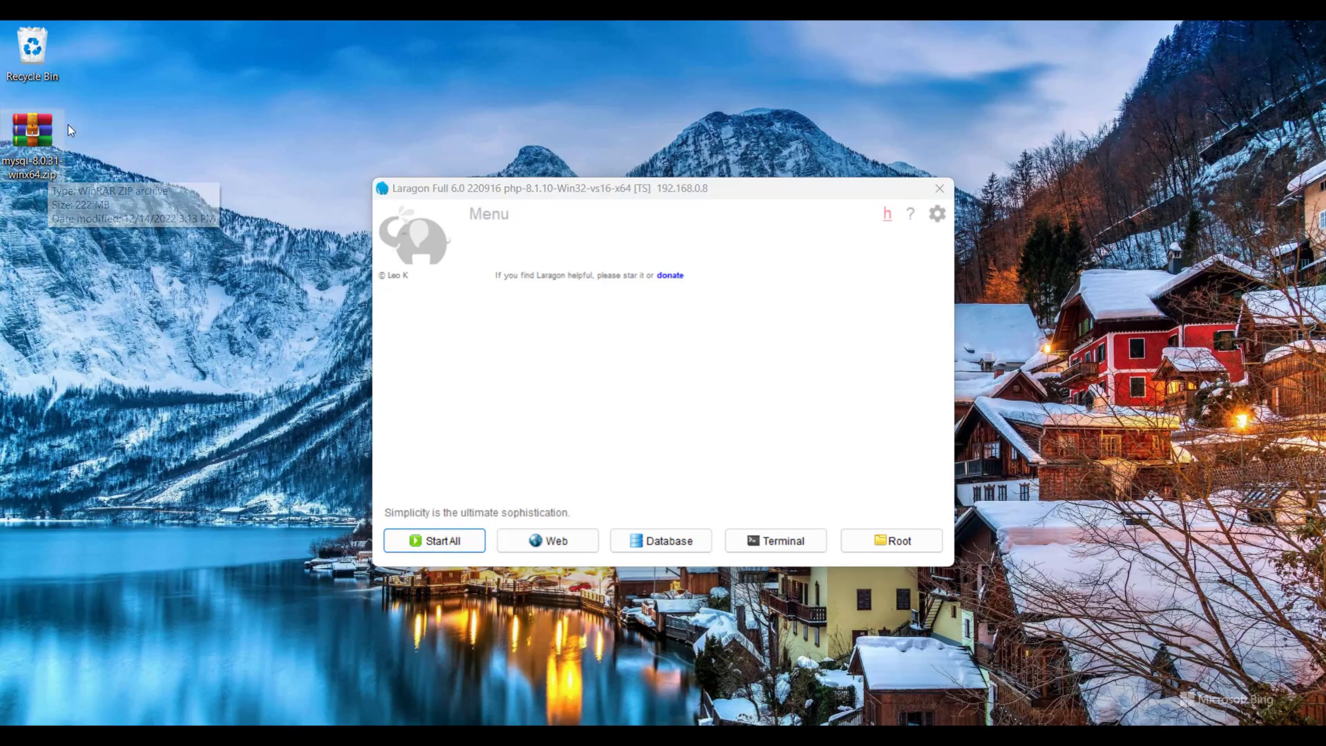
right_click(494, 316)
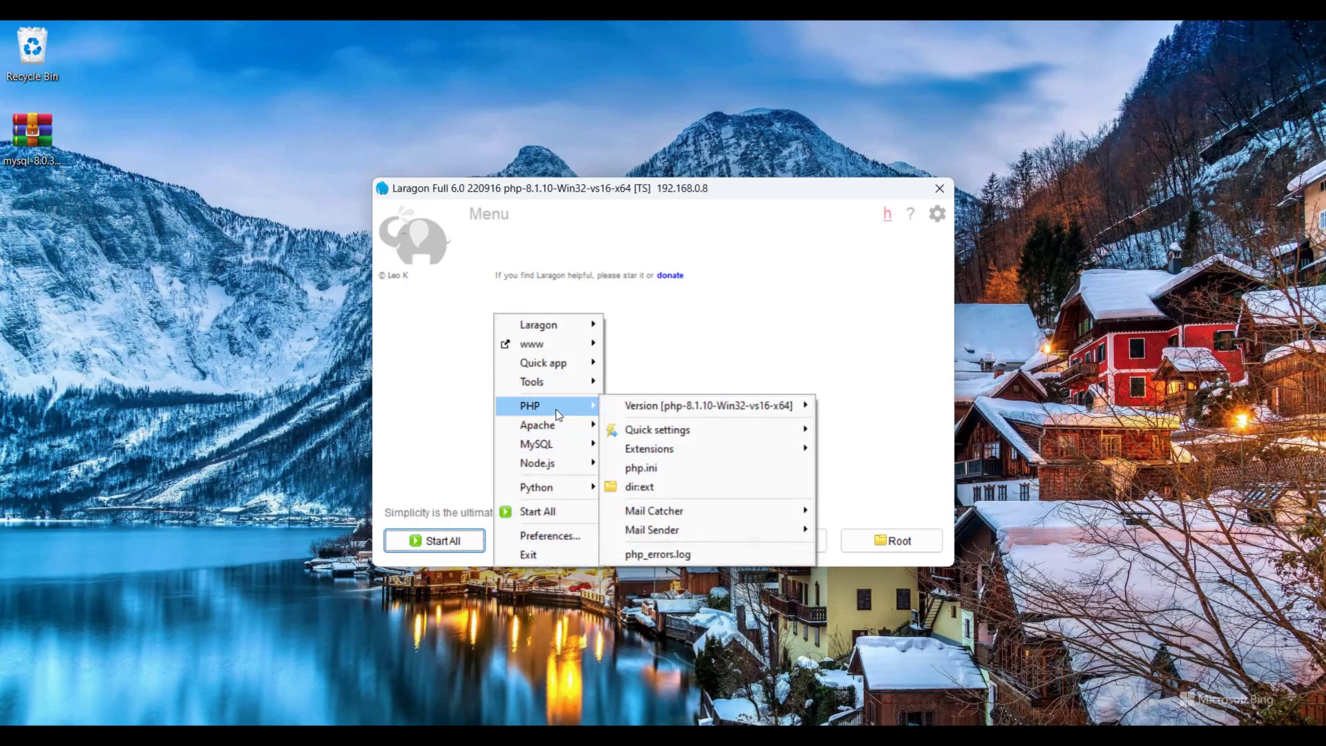
mouse_move(552, 444)
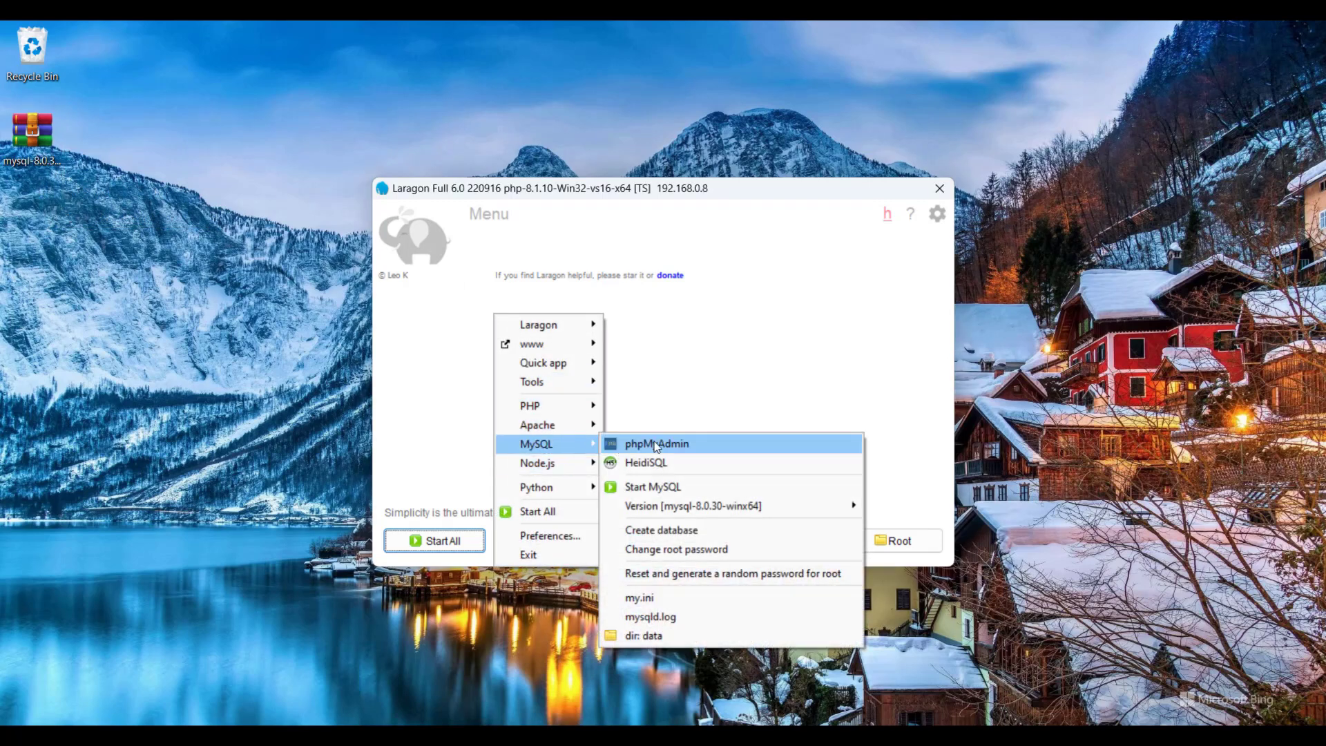
mouse_move(676, 509)
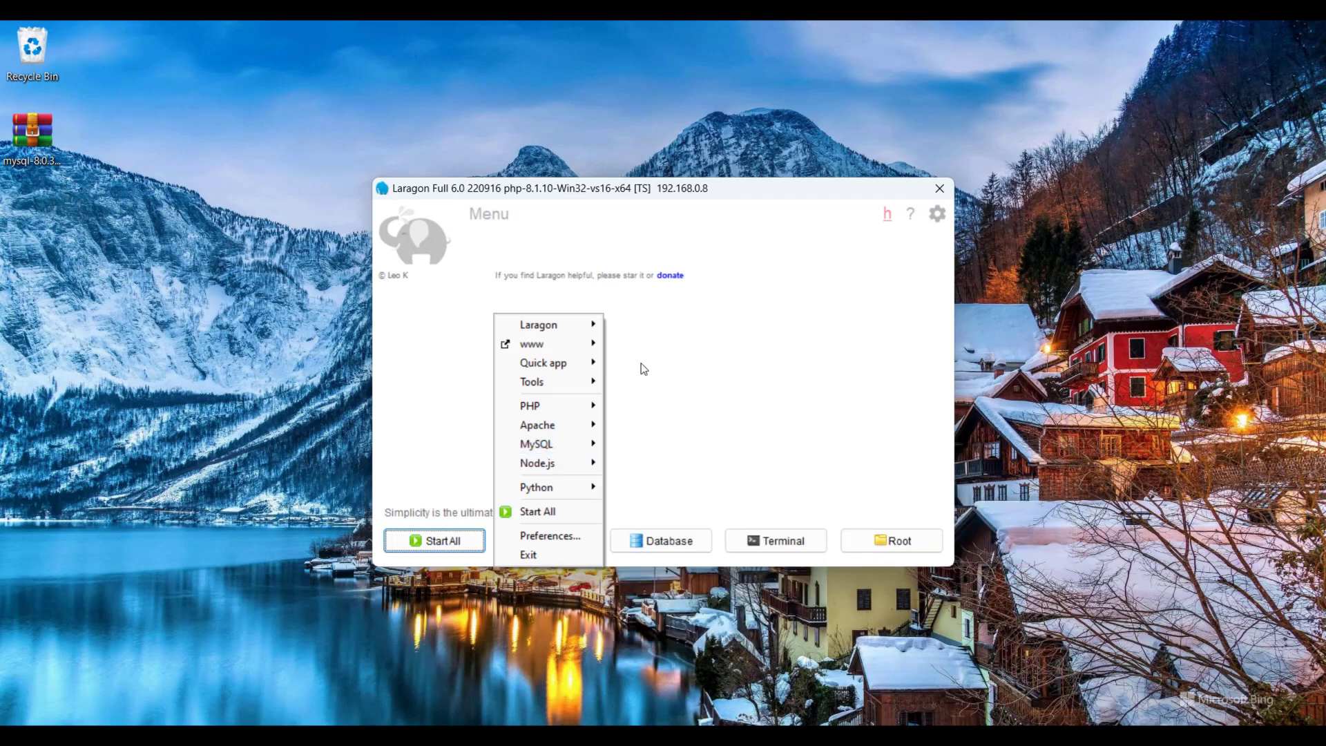
click(39, 148)
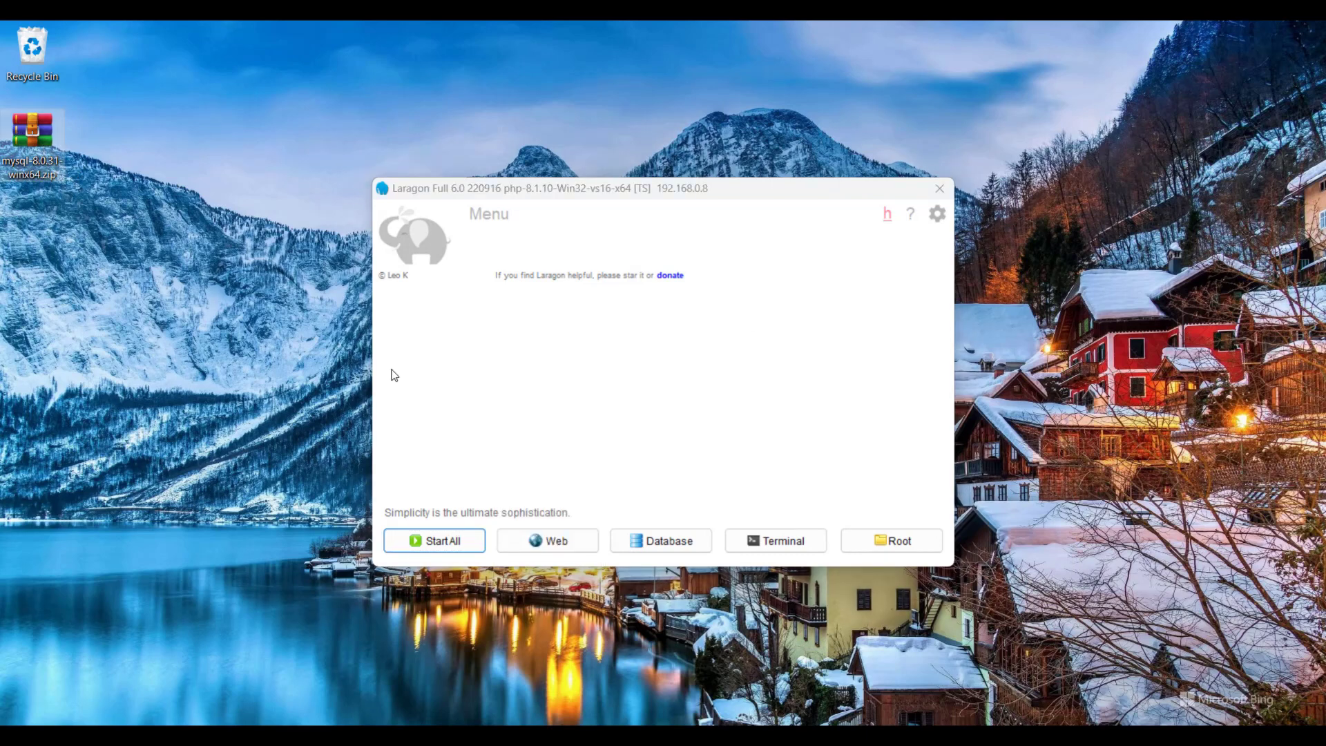
Open the mysql-8.0.30-winx64 directory from Laragon's MySQL version options and go up to its parent mysql folder.
right_click(530, 324)
mouse_move(589, 413)
mouse_move(592, 456)
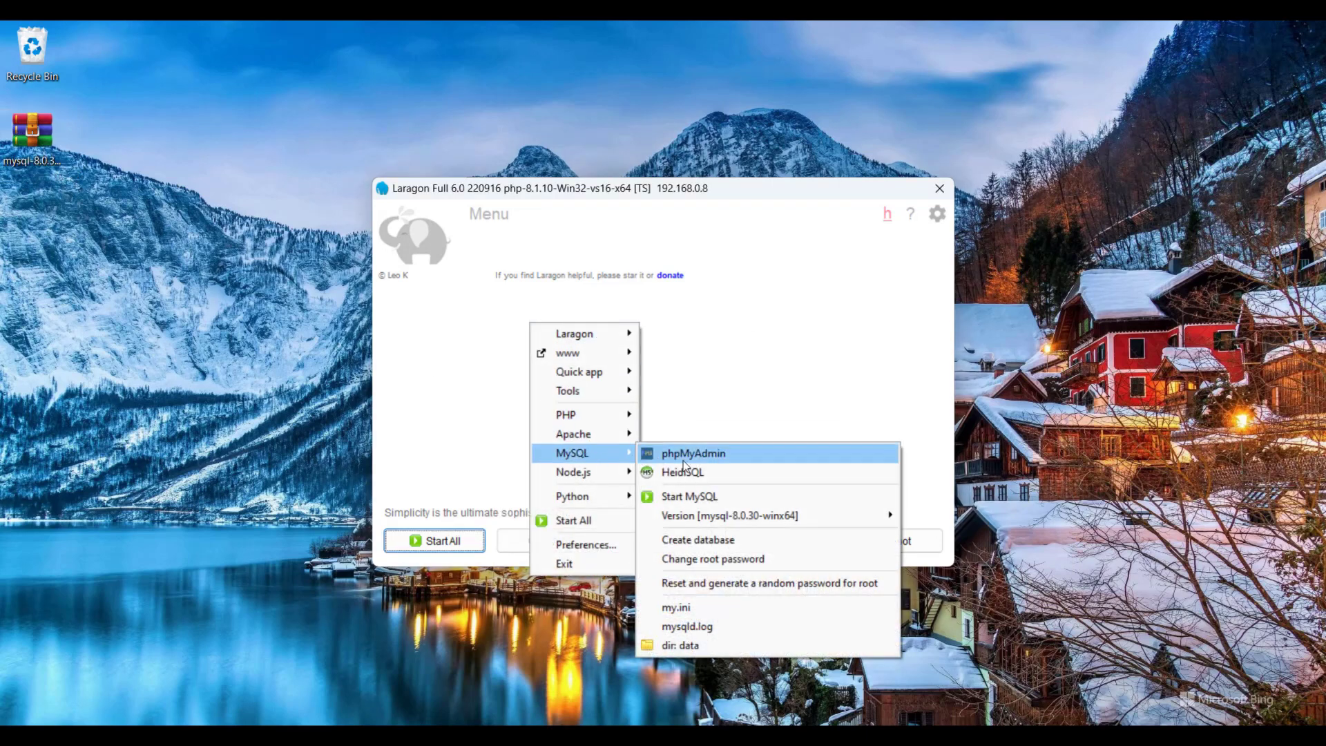
mouse_move(732, 516)
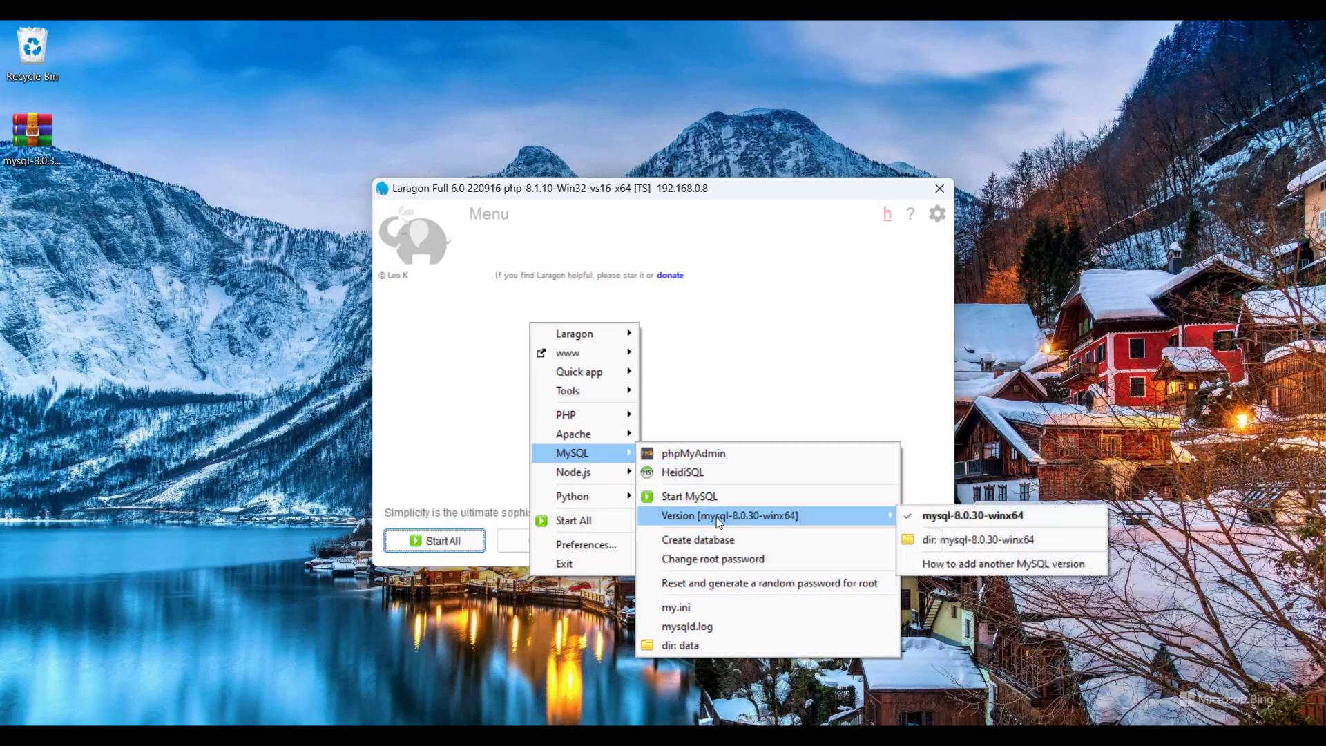
mouse_move(881, 520)
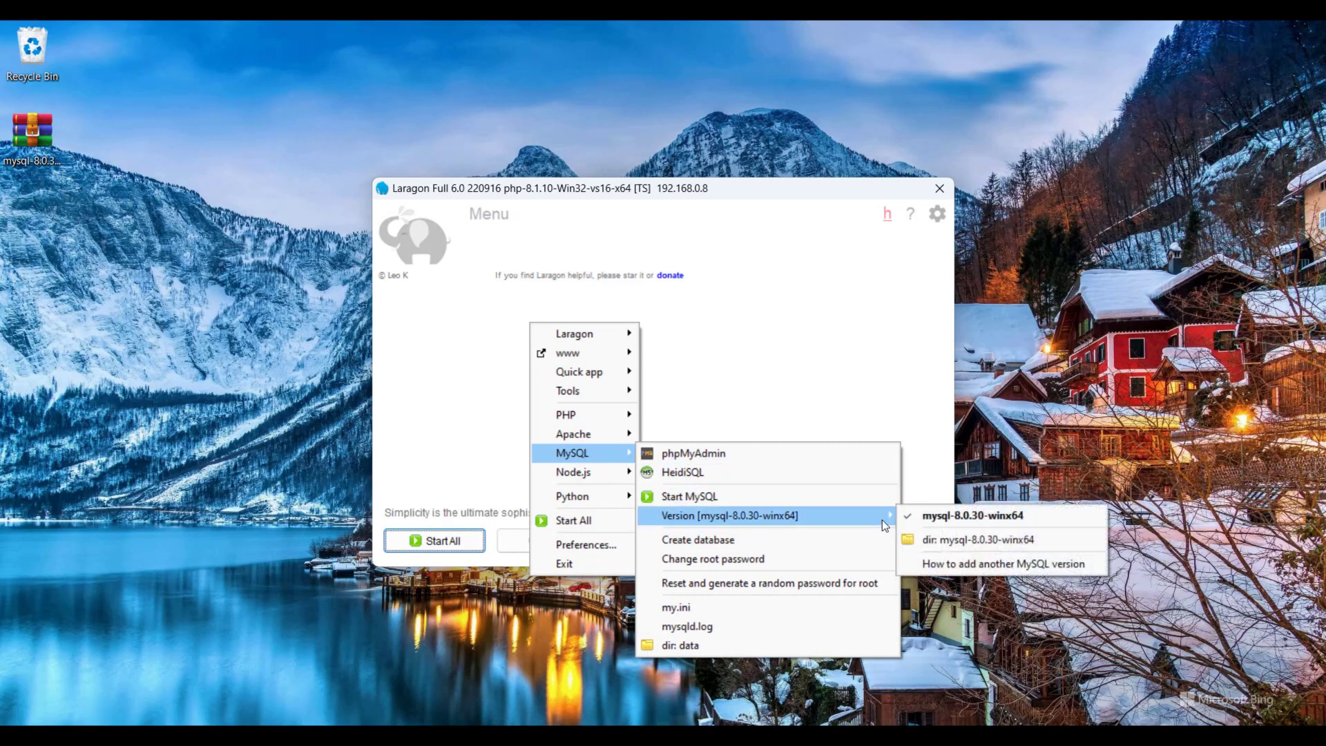
click(945, 542)
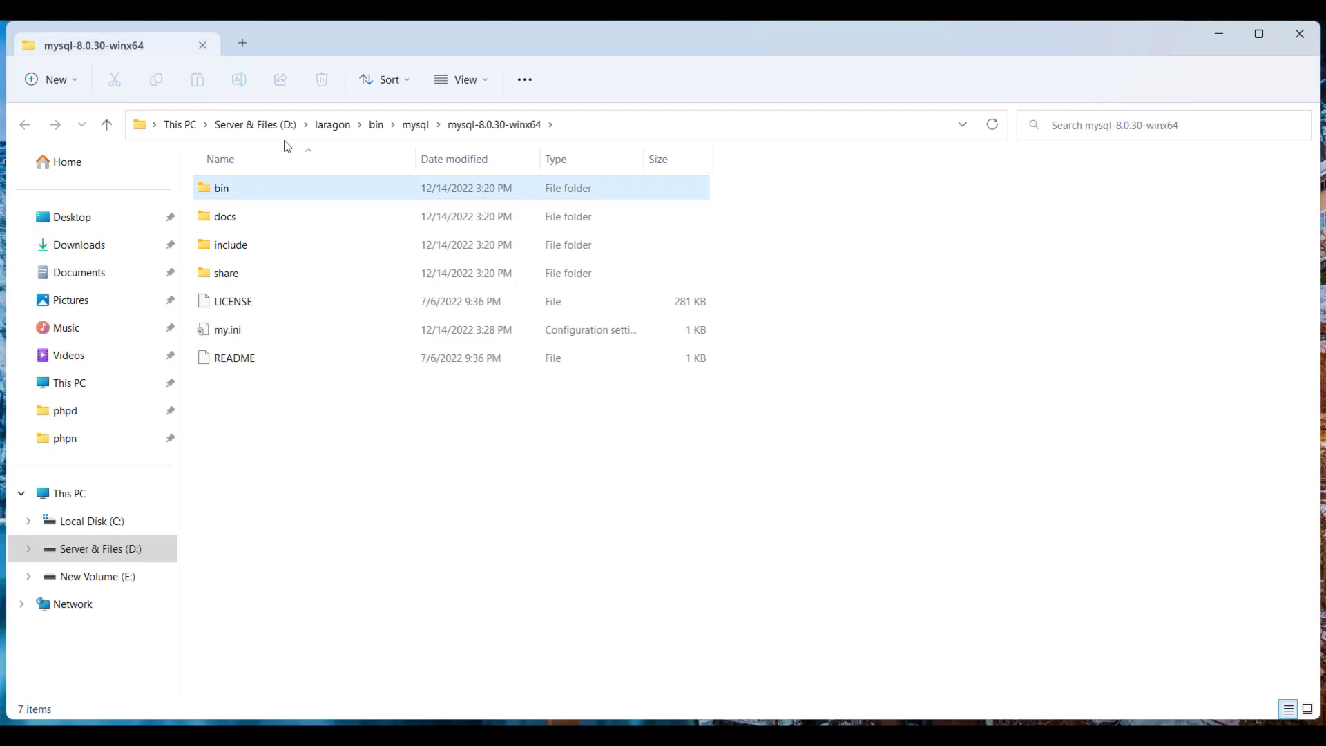
click(408, 128)
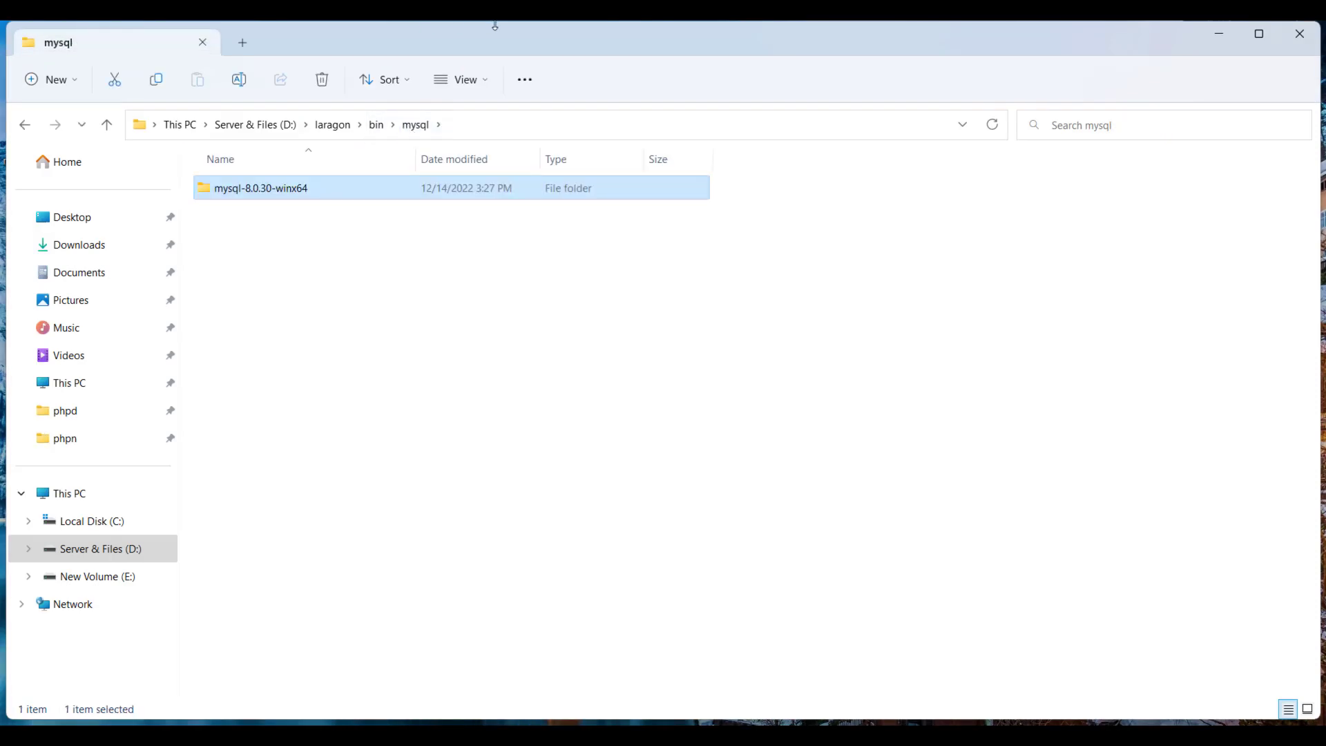
Open mysql-8.0.31-winx64.zip from the desktop, dismiss the WinRAR licence reminder and place the archive window beside the mysql folder's file list.
drag(531, 42, 783, 20)
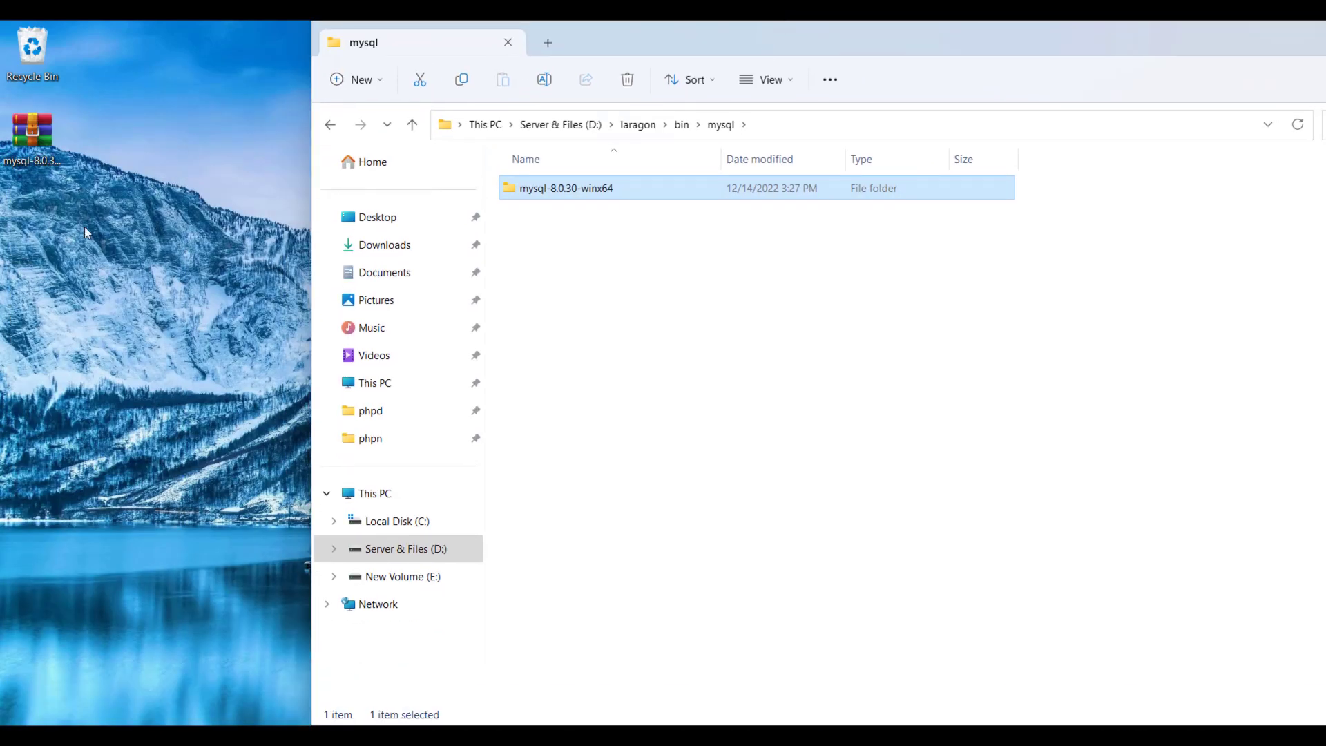
click(4, 154)
double_click(3, 154)
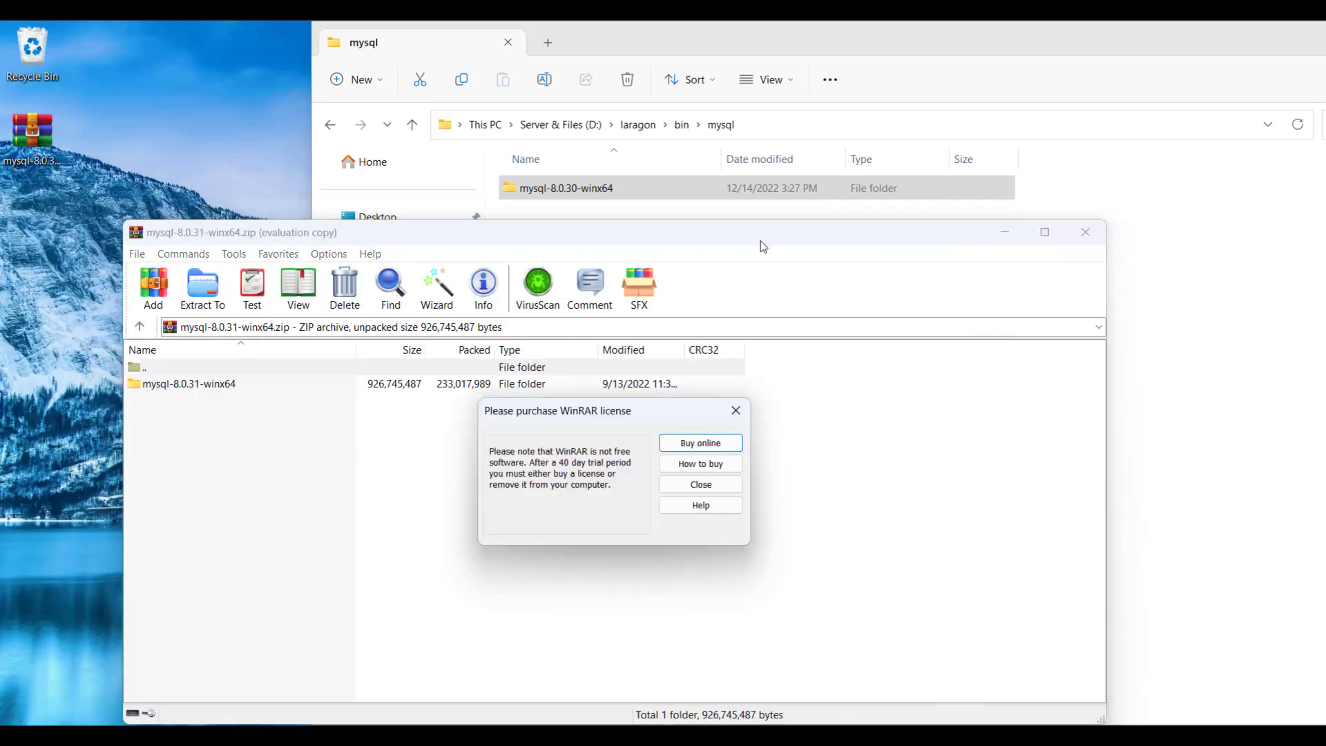
click(735, 410)
drag(442, 234, 861, 240)
drag(471, 237, 836, 238)
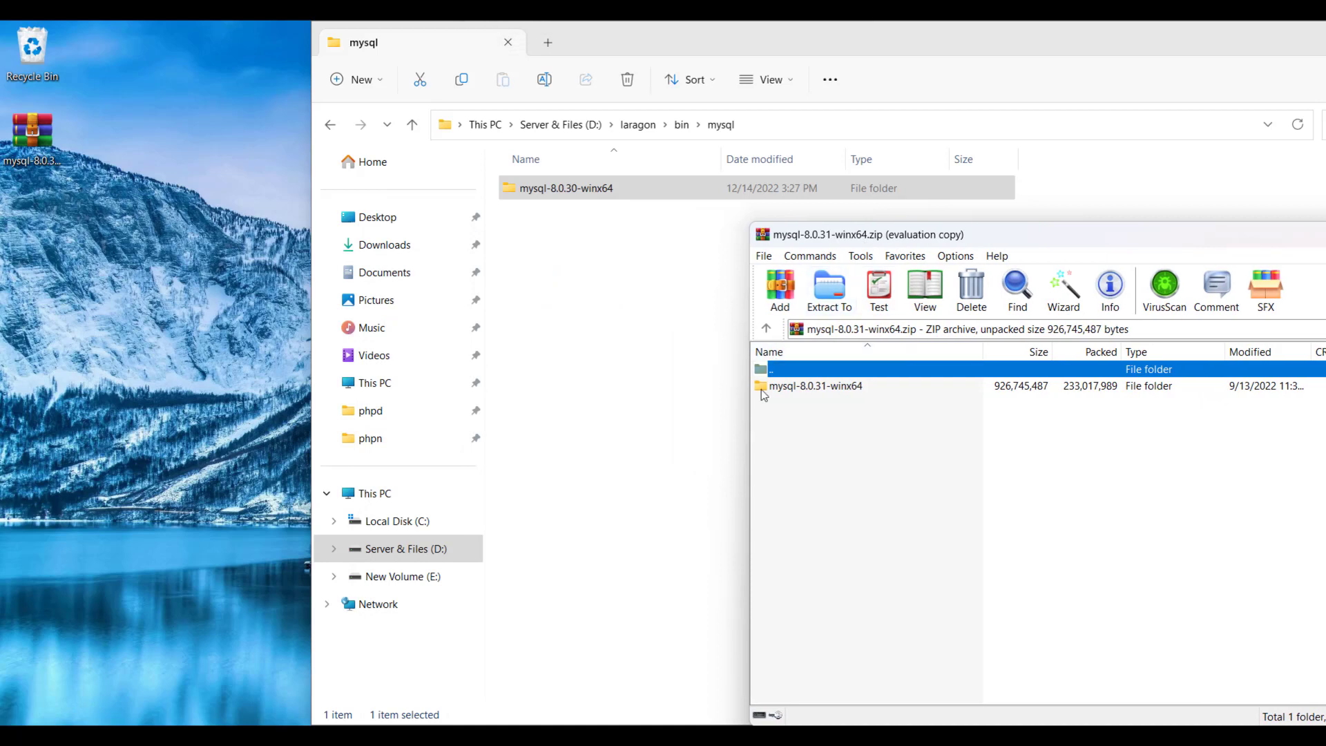
Extract the mysql-8.0.31-winx64 folder from the archive into D:\laragon\bin\mysql.
drag(774, 385, 707, 389)
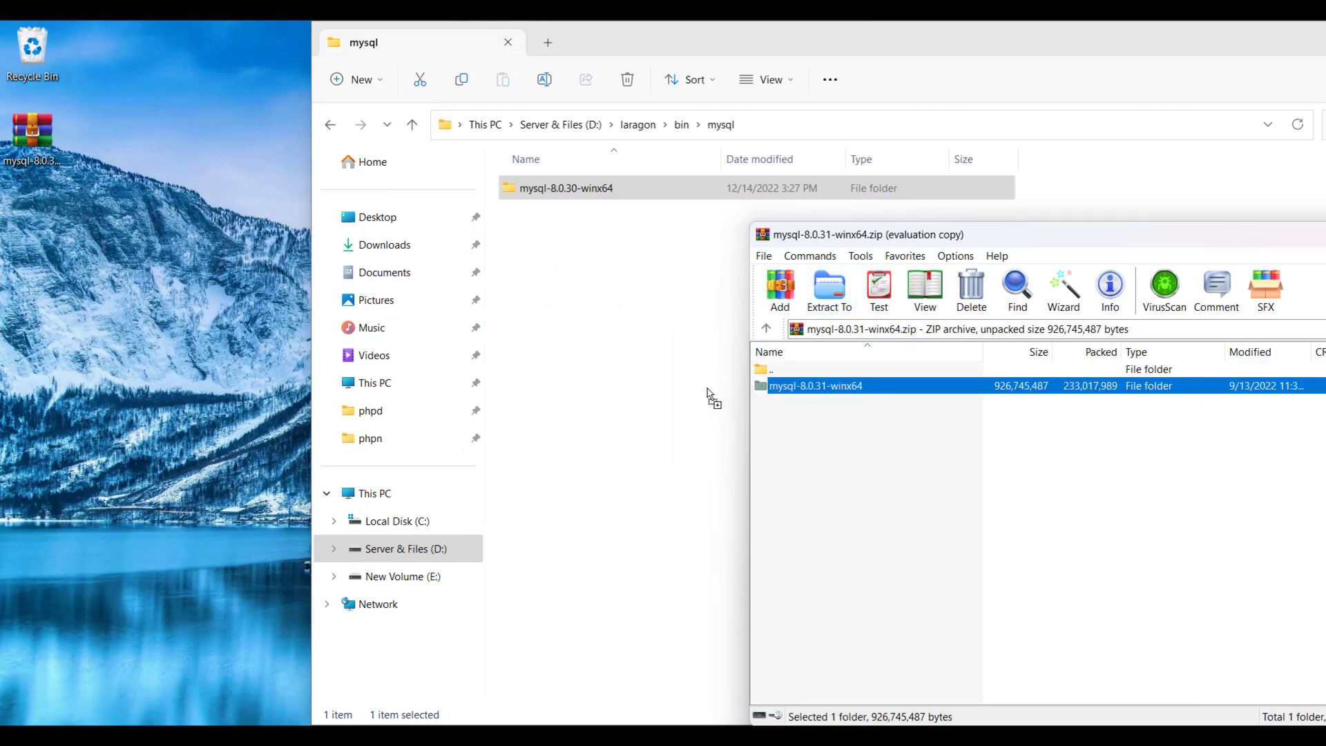
drag(707, 389, 708, 390)
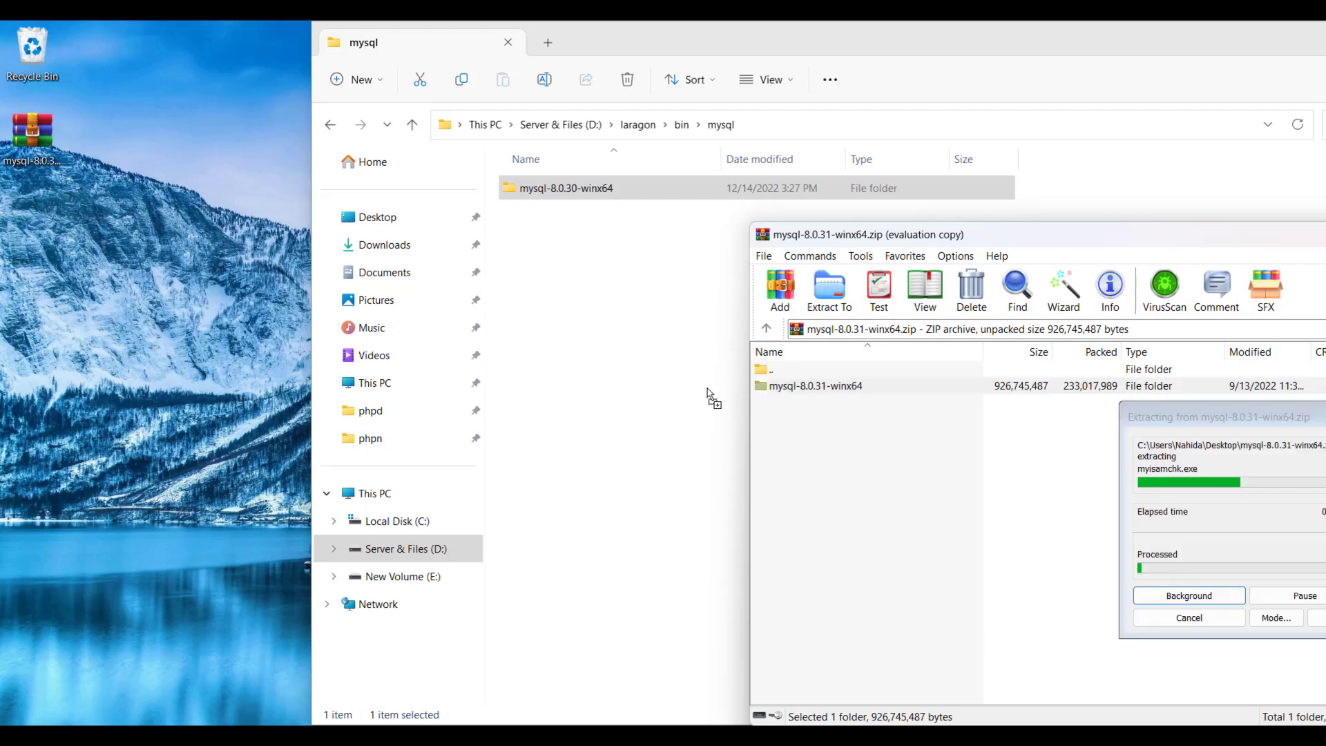
drag(1161, 417, 819, 429)
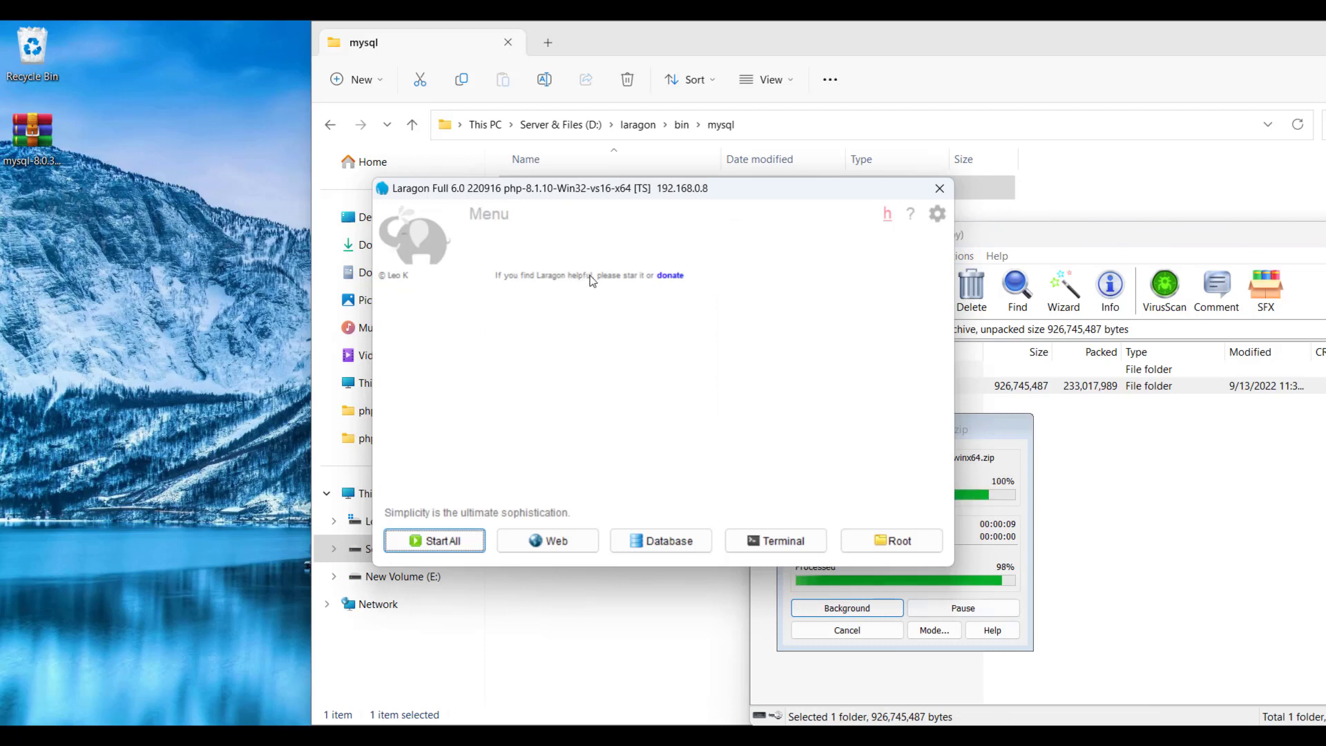
Switch Laragon's MySQL version to mysql-8.0.31-winx64.
right_click(592, 333)
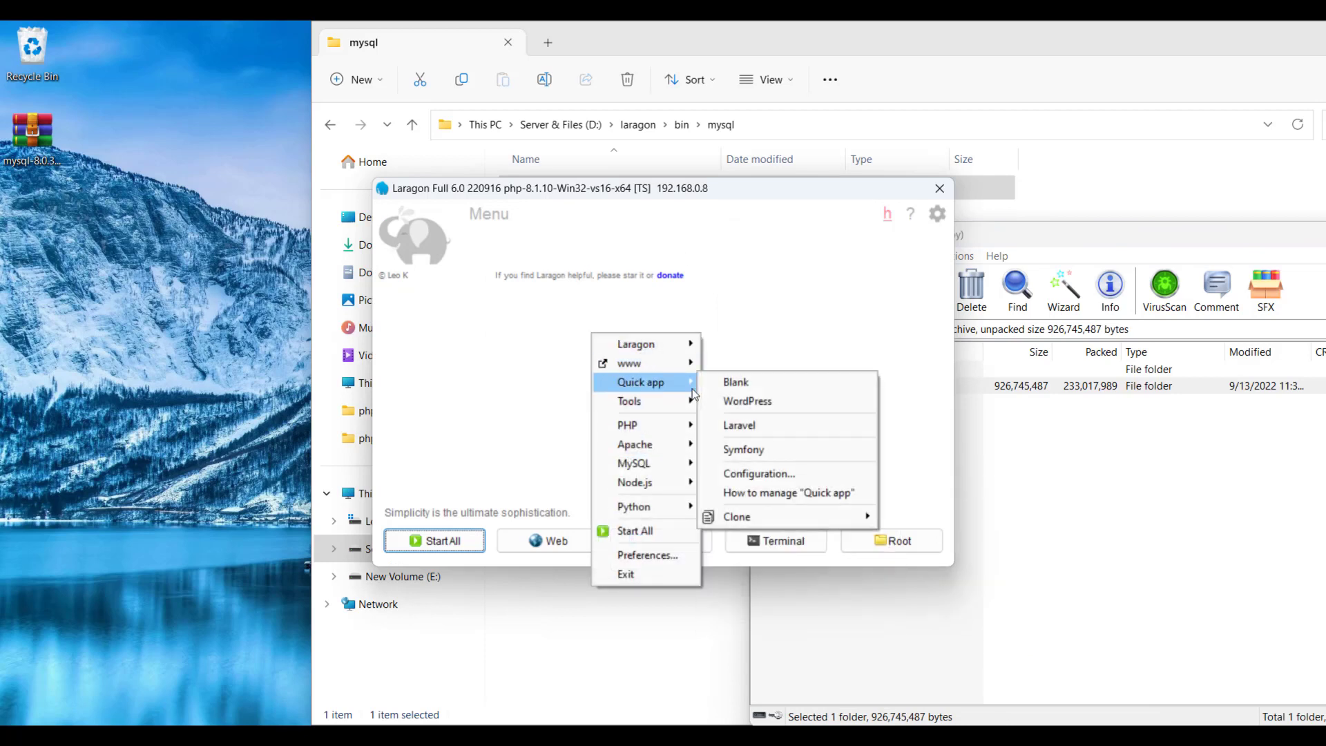
mouse_move(662, 453)
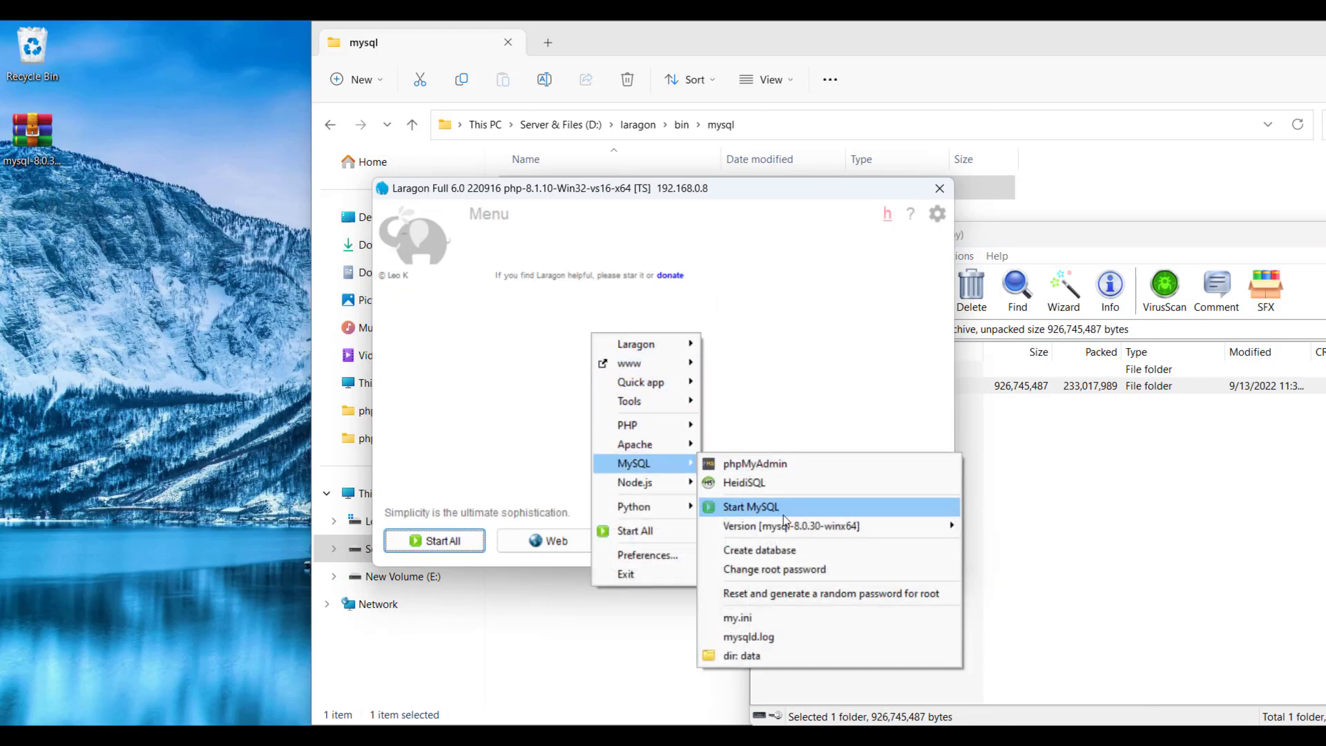
mouse_move(814, 526)
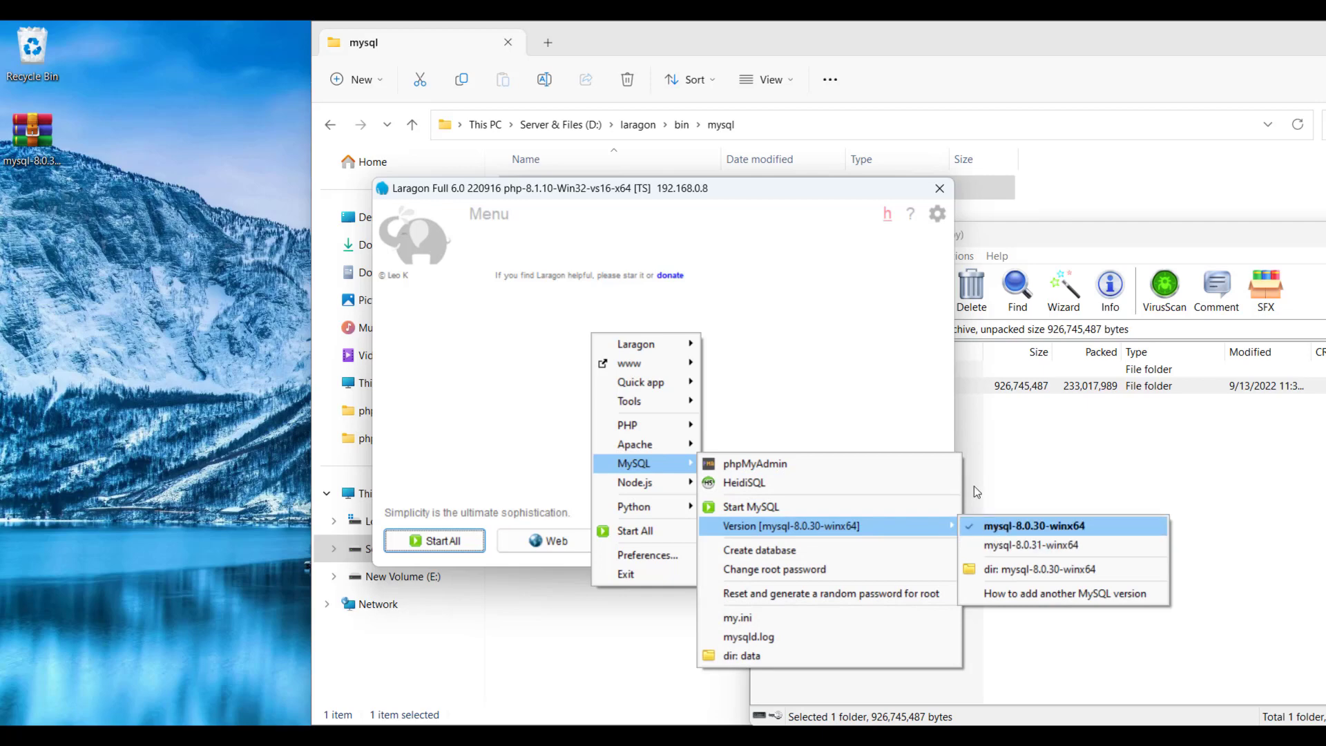
click(1030, 545)
Close the WinRAR window showing mysql-8.0.31-winx64.zip.
drag(1052, 242, 666, 295)
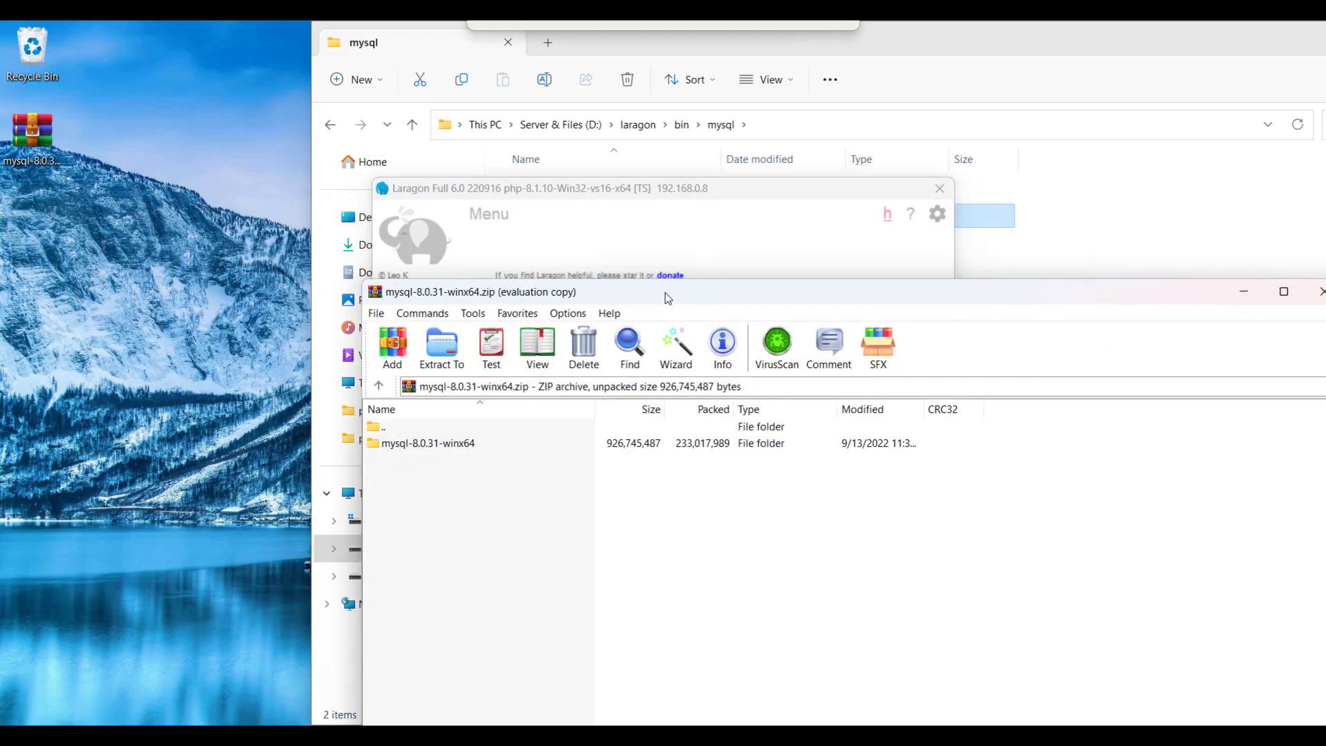
drag(1050, 295, 696, 334)
click(964, 330)
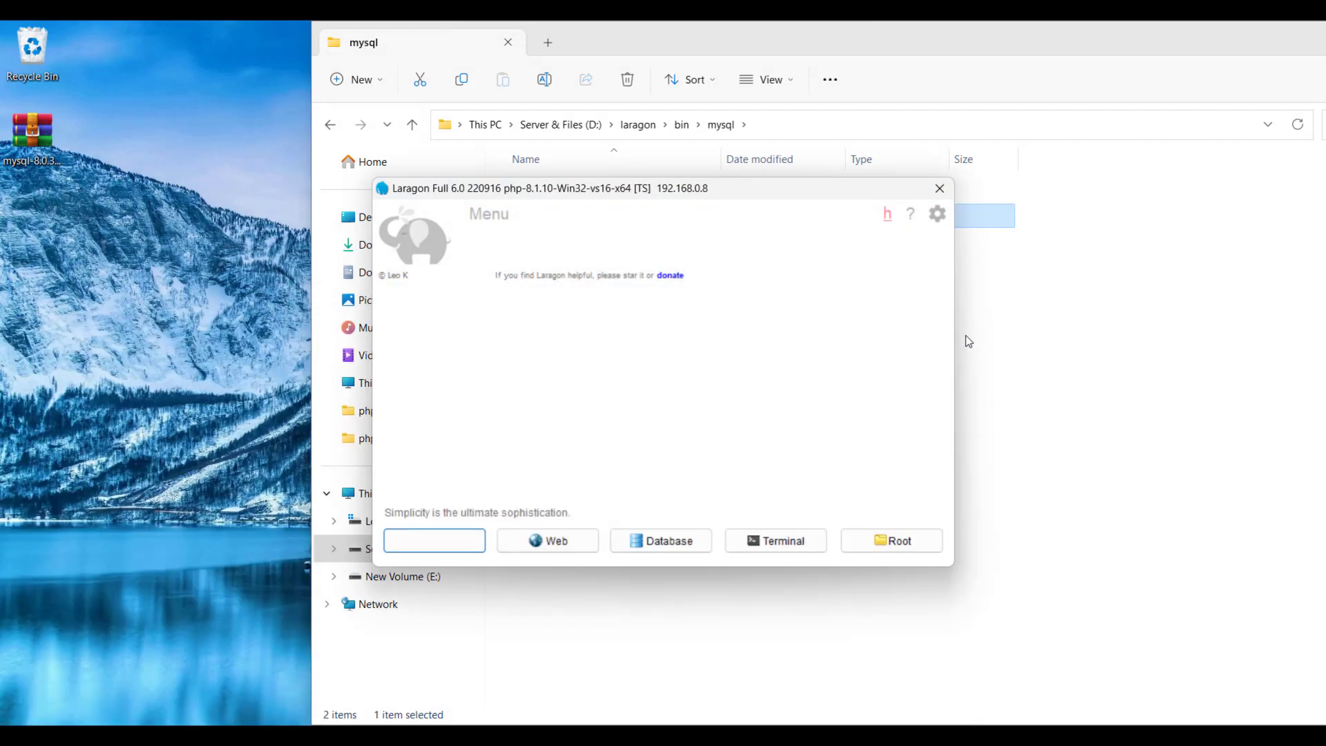
Reposition the Laragon window and check which MySQL version is selected among the available ones.
drag(577, 185, 651, 125)
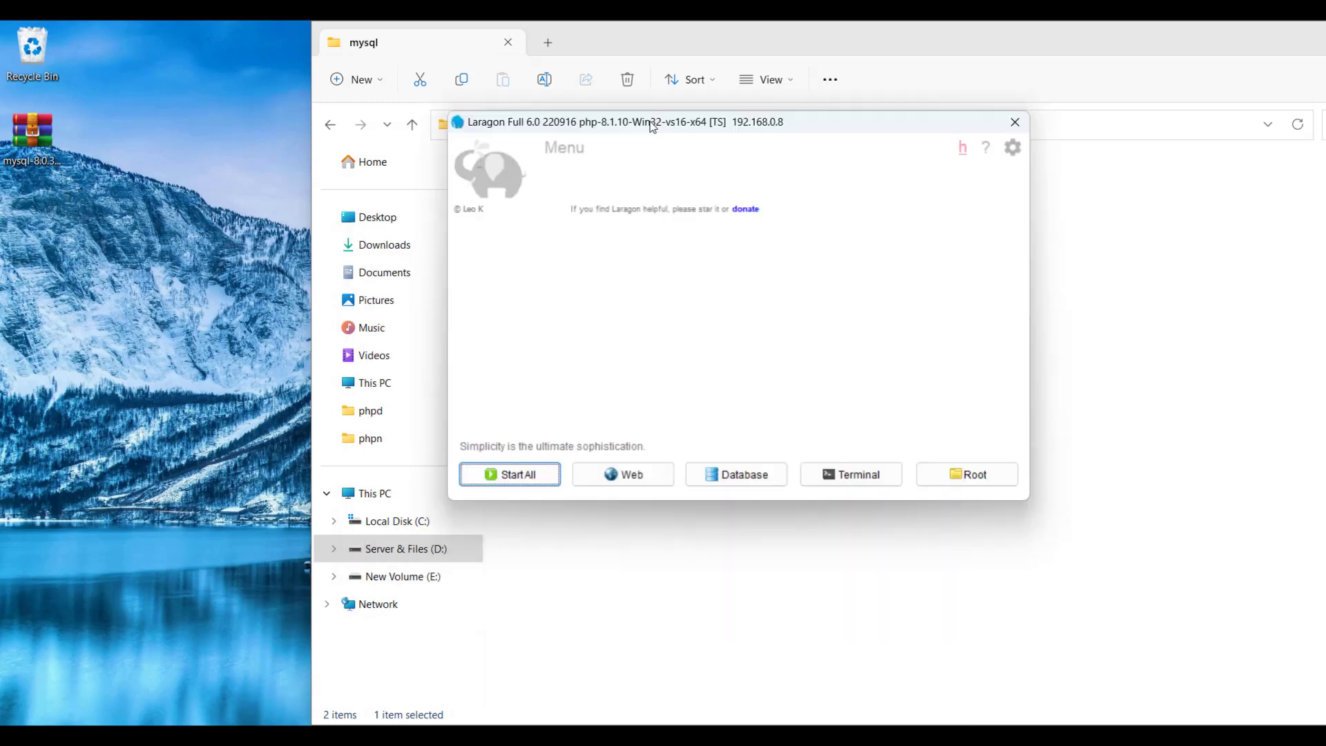
right_click(641, 284)
mouse_move(718, 413)
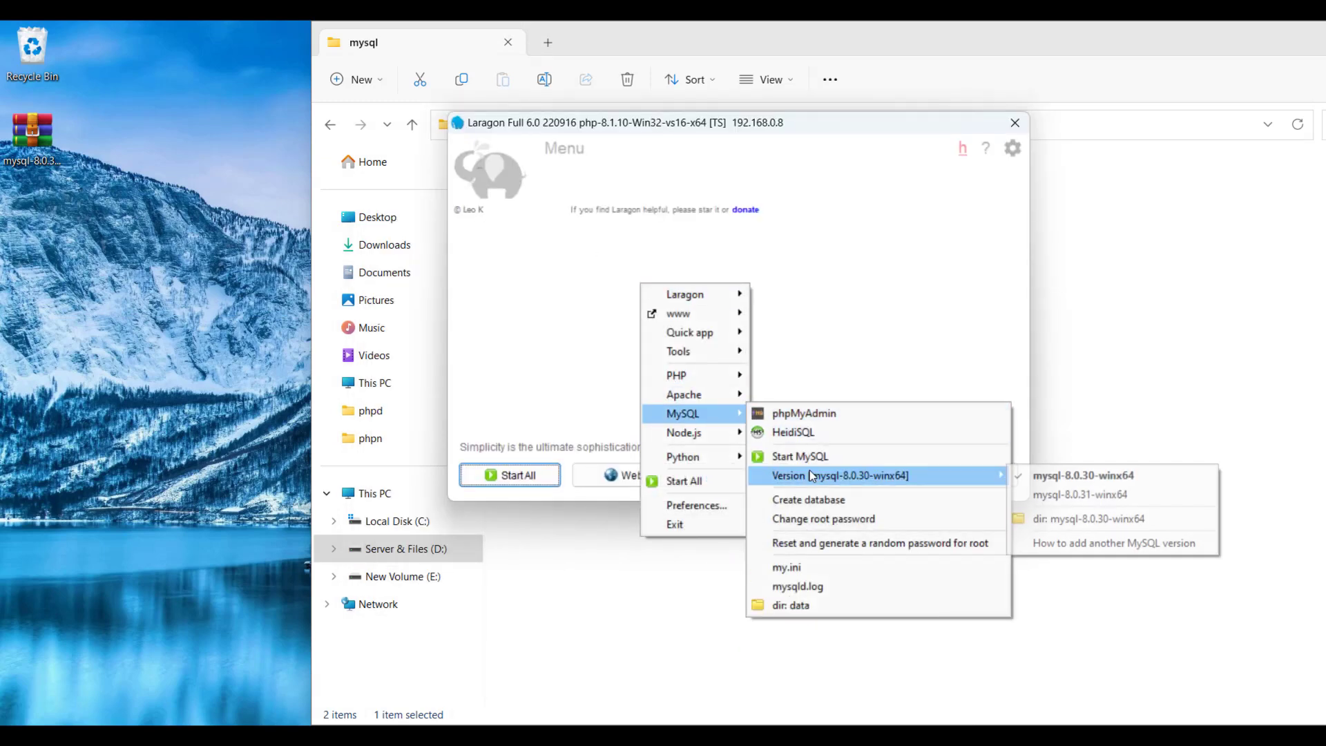
click(515, 299)
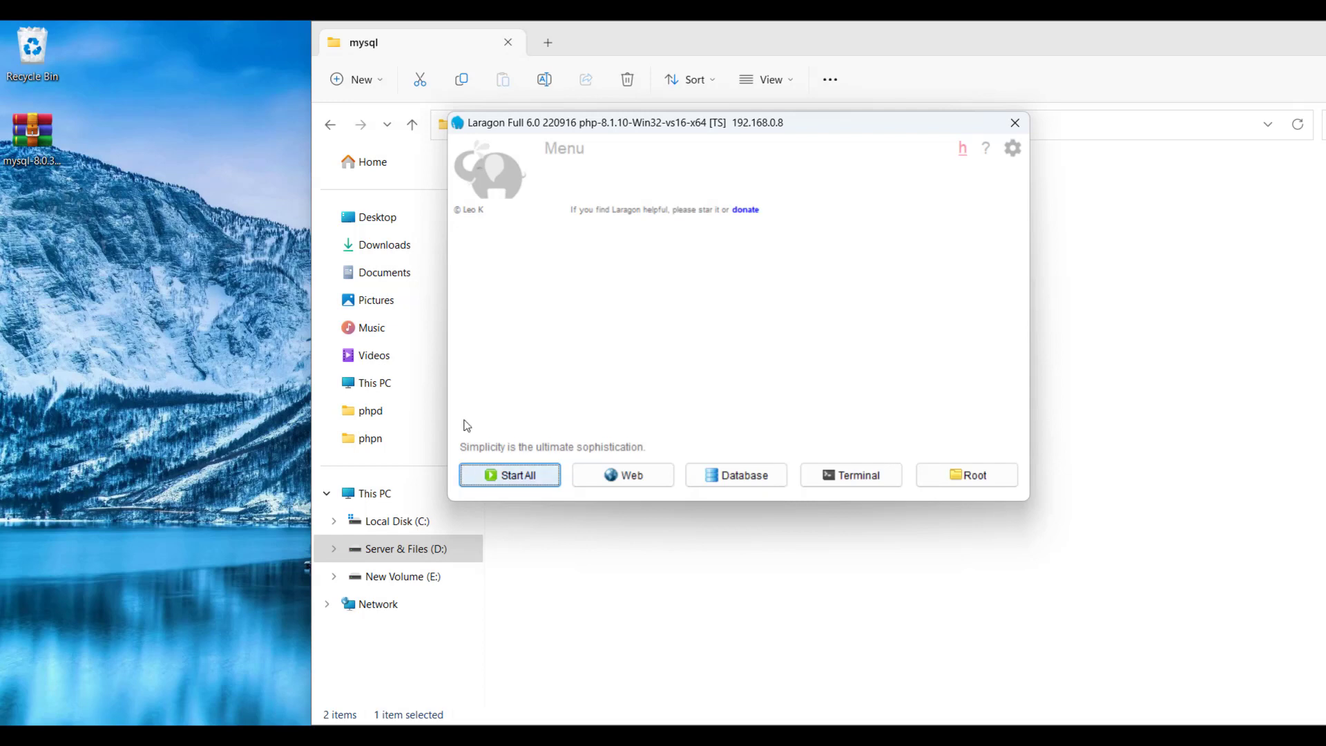
Start all Laragon services, try to switch MySQL to mysql-8.0.31-winx64 while they run, and dismiss the warning.
click(513, 477)
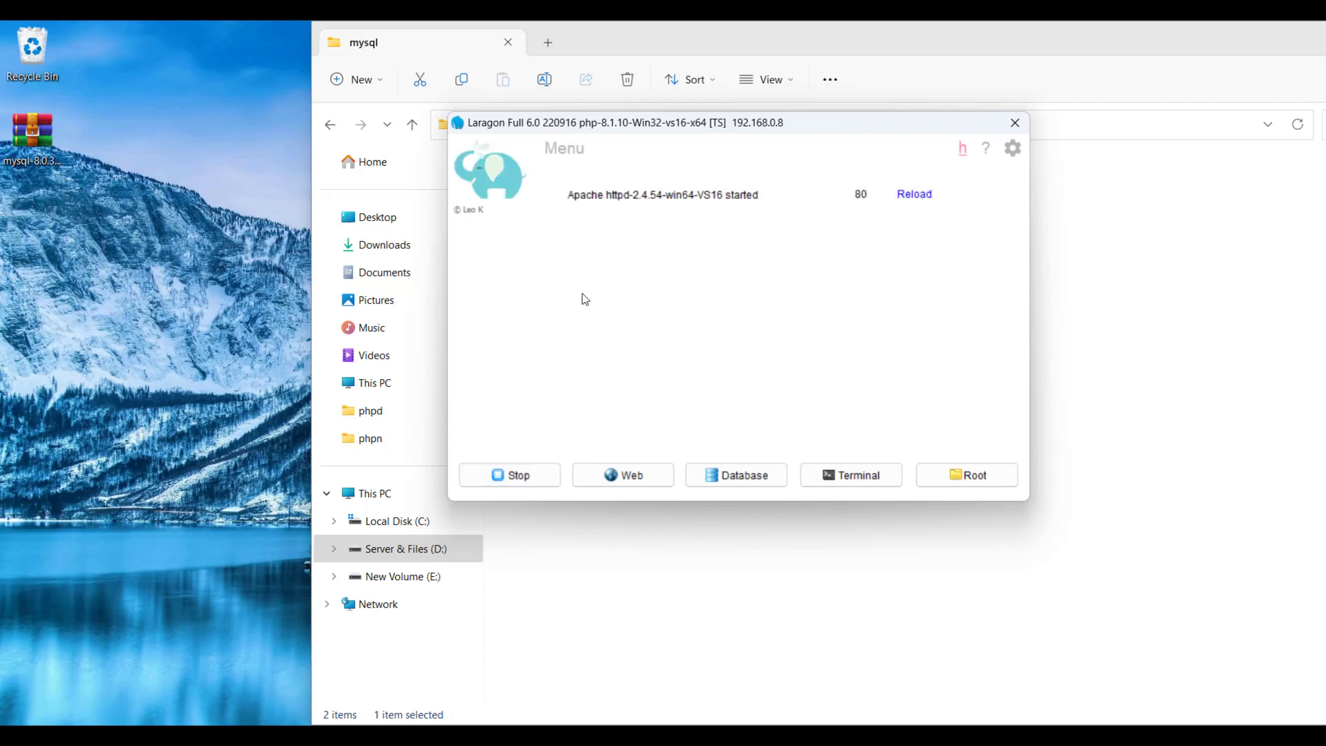
mouse_move(608, 403)
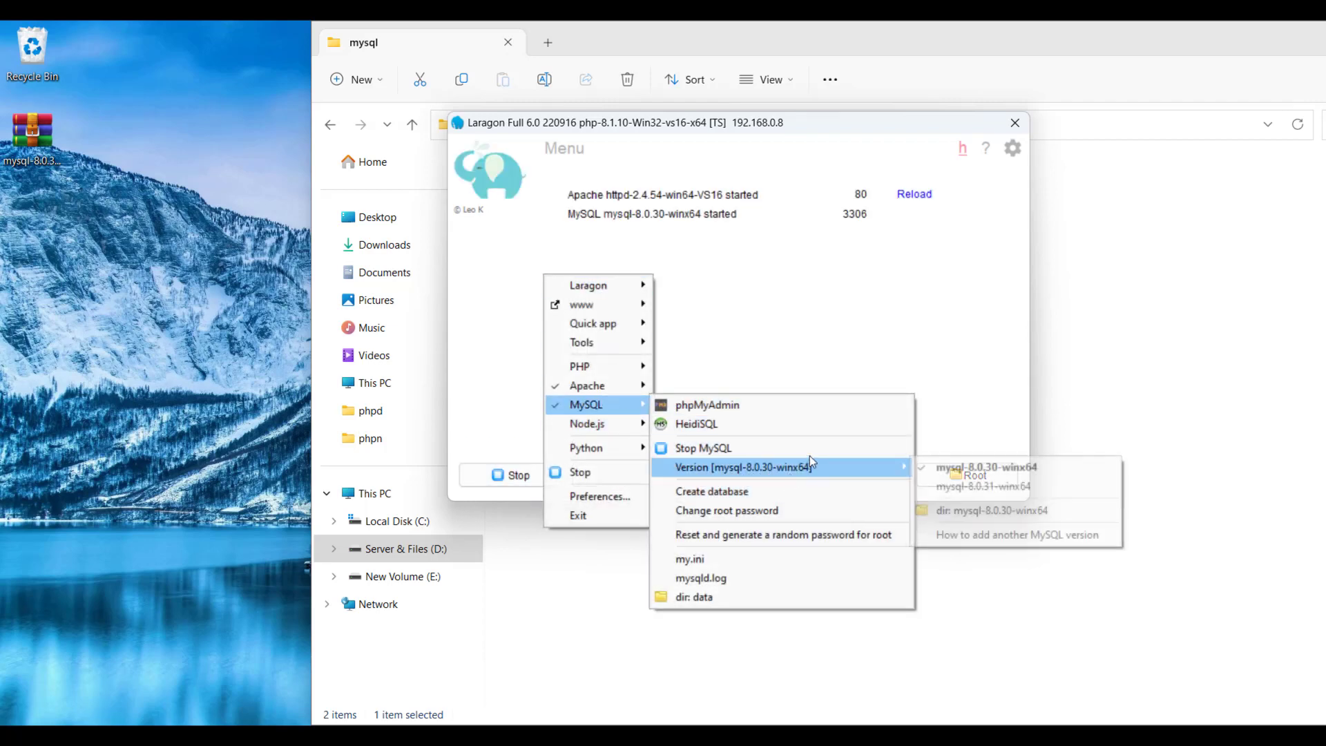
mouse_move(879, 465)
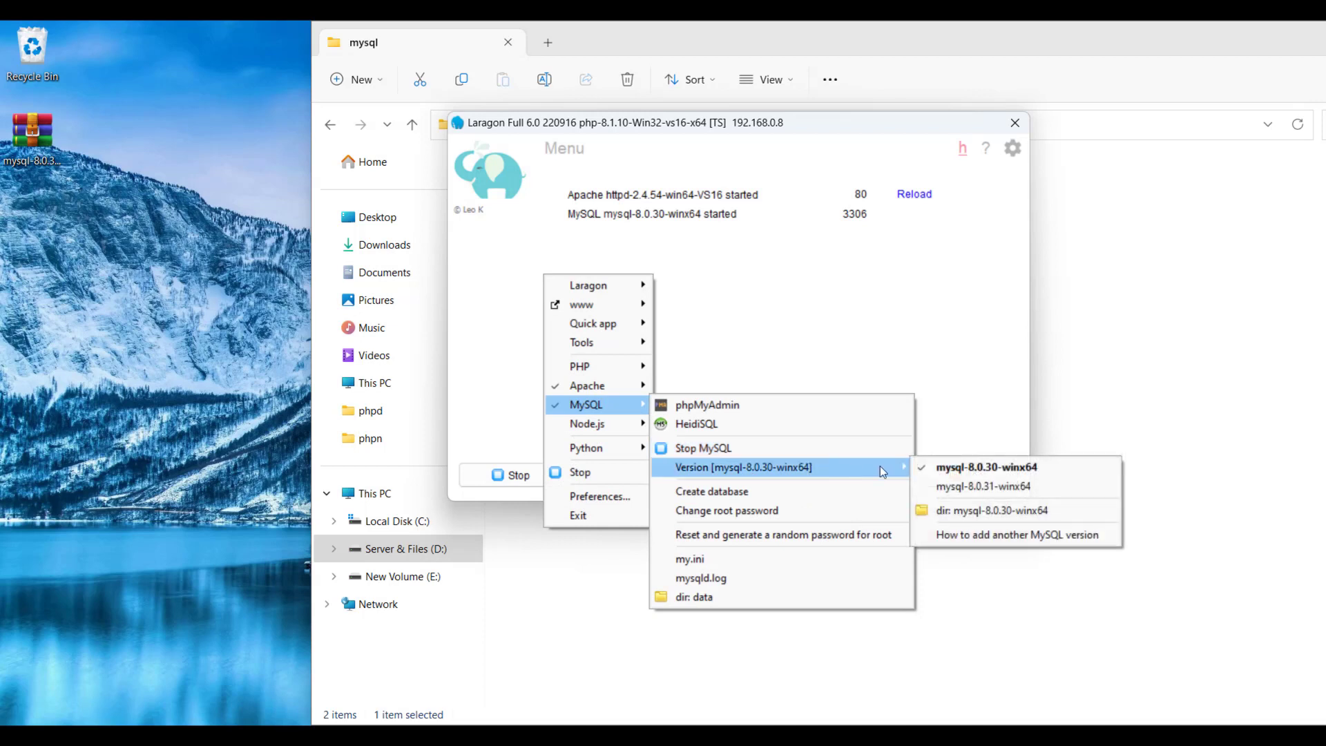
click(995, 486)
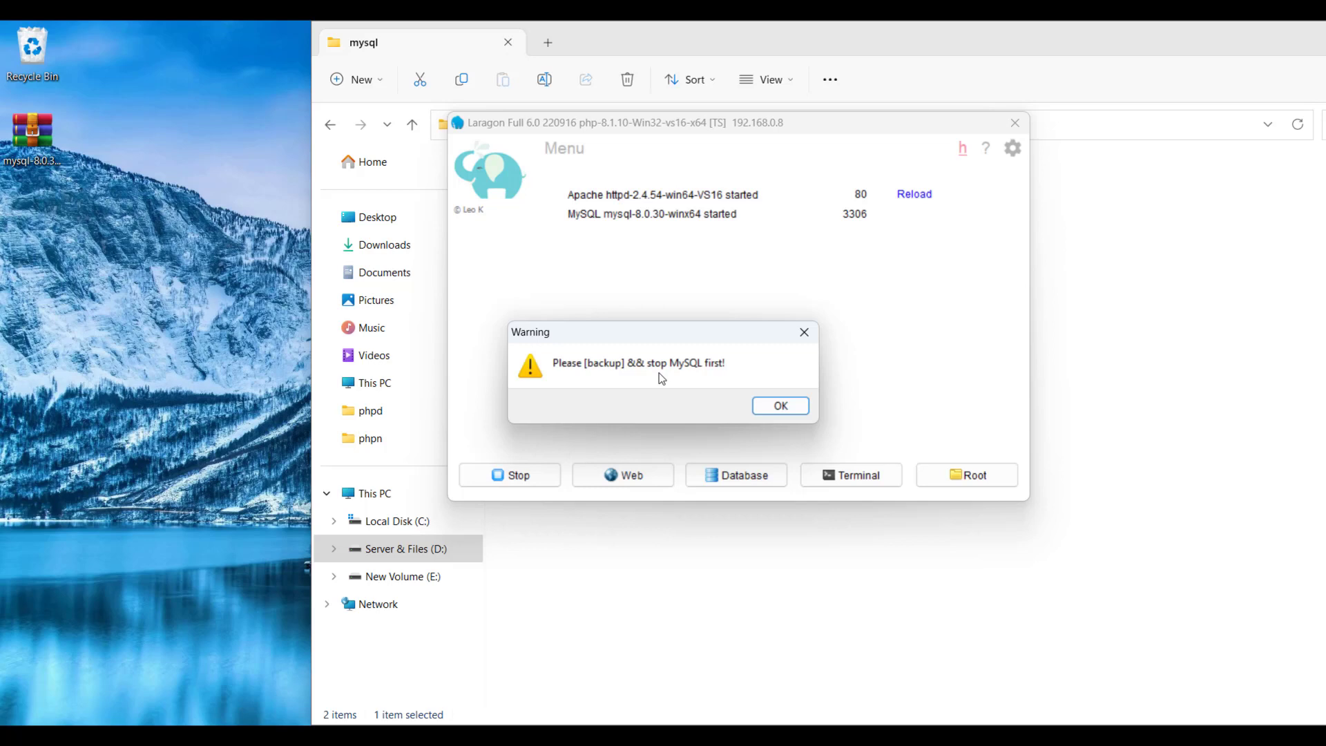
click(775, 414)
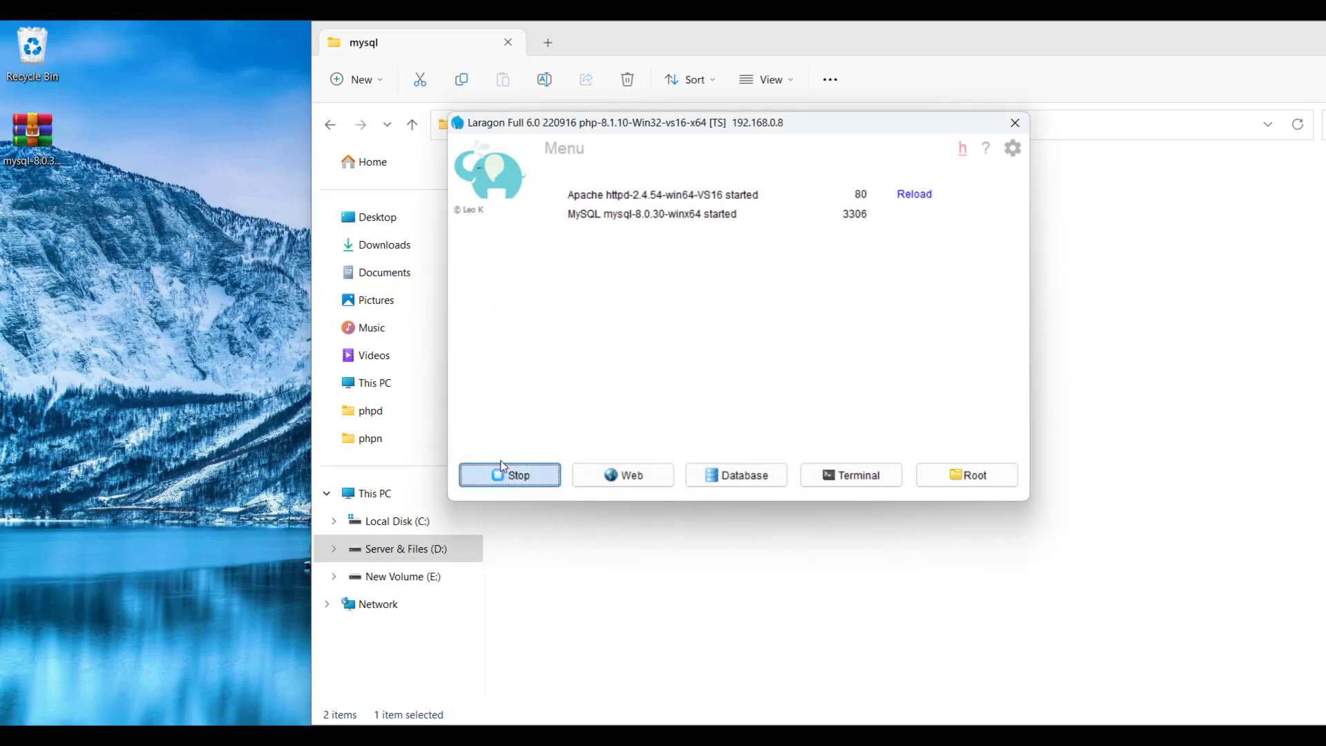
Stop all Laragon services and immediately try again to select mysql-8.0.31-winx64 as the MySQL version.
click(525, 476)
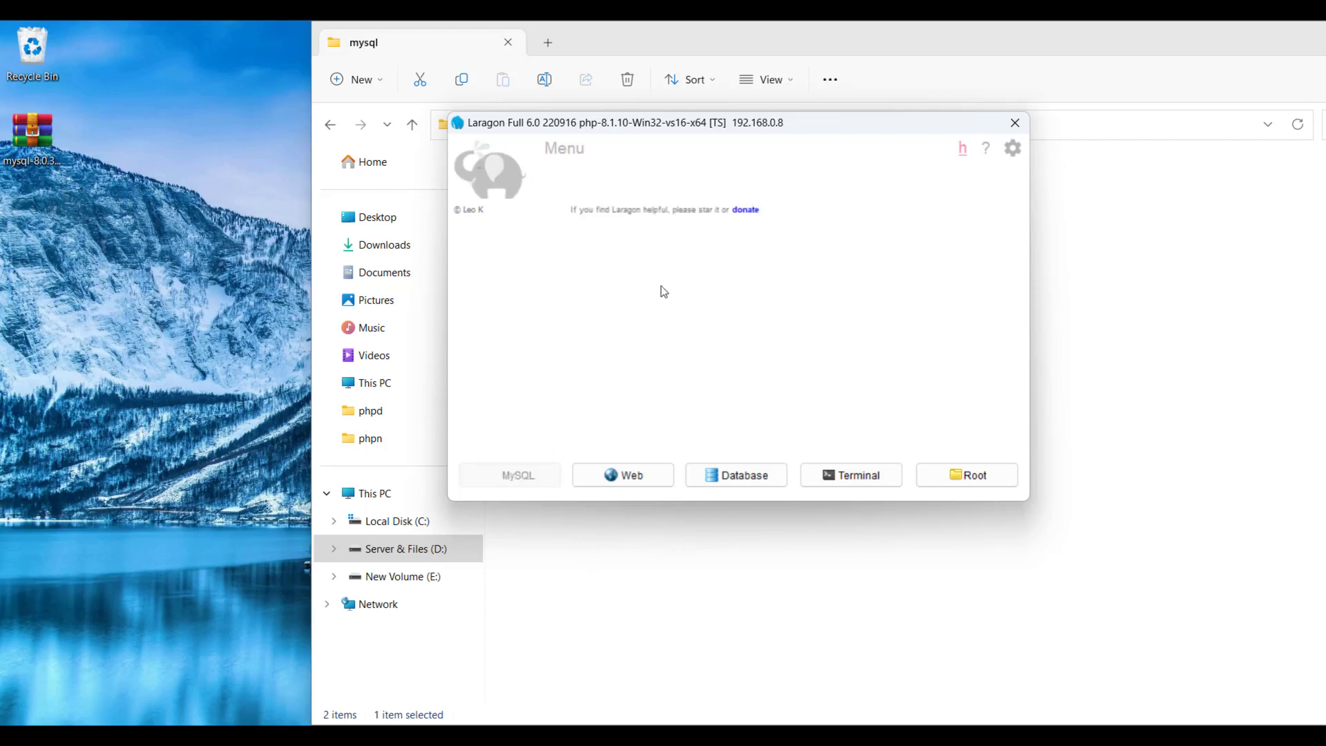
right_click(564, 261)
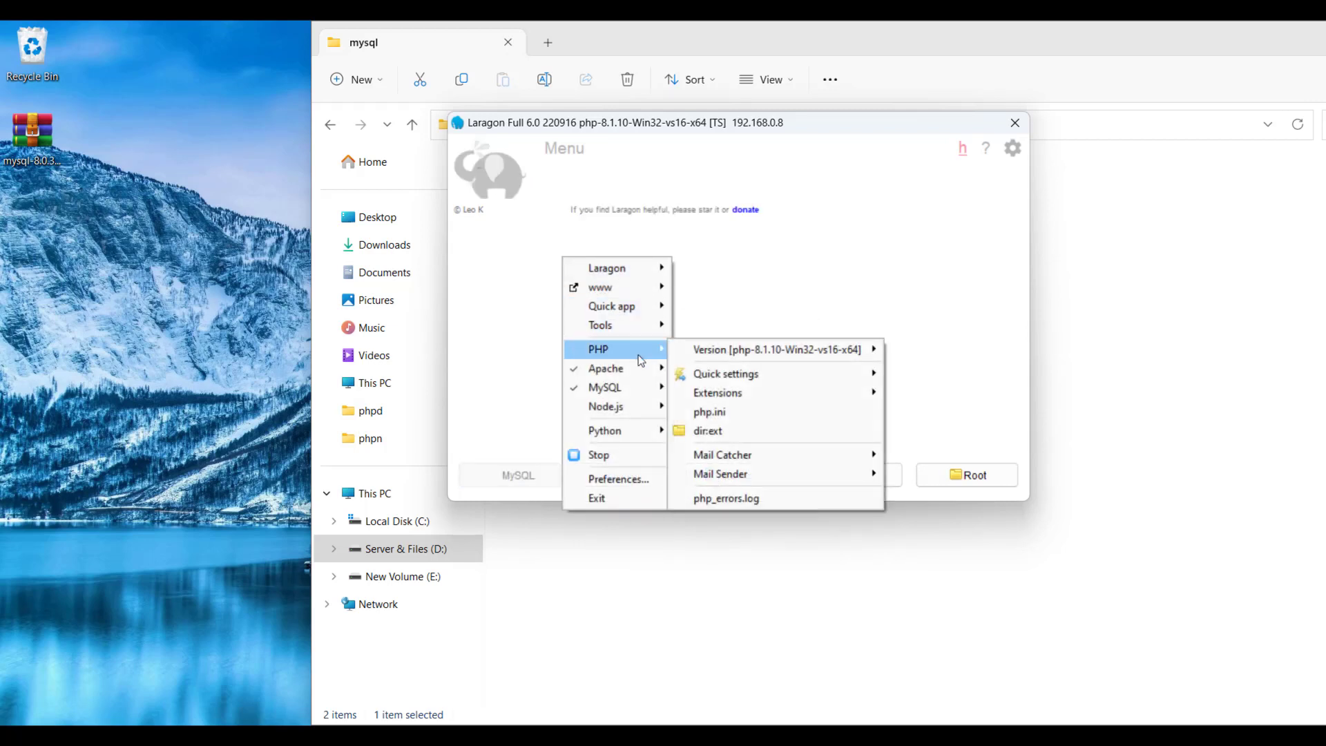
mouse_move(643, 388)
mouse_move(803, 454)
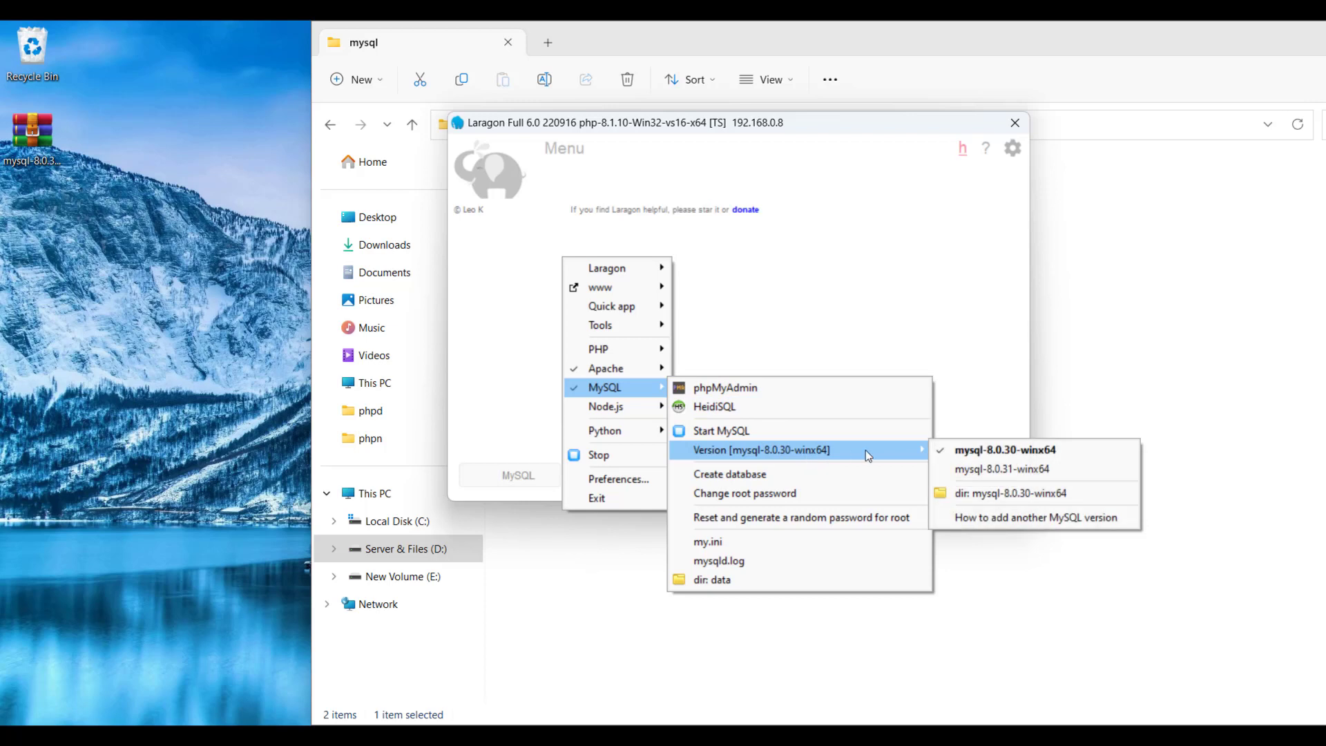
click(995, 469)
click(781, 406)
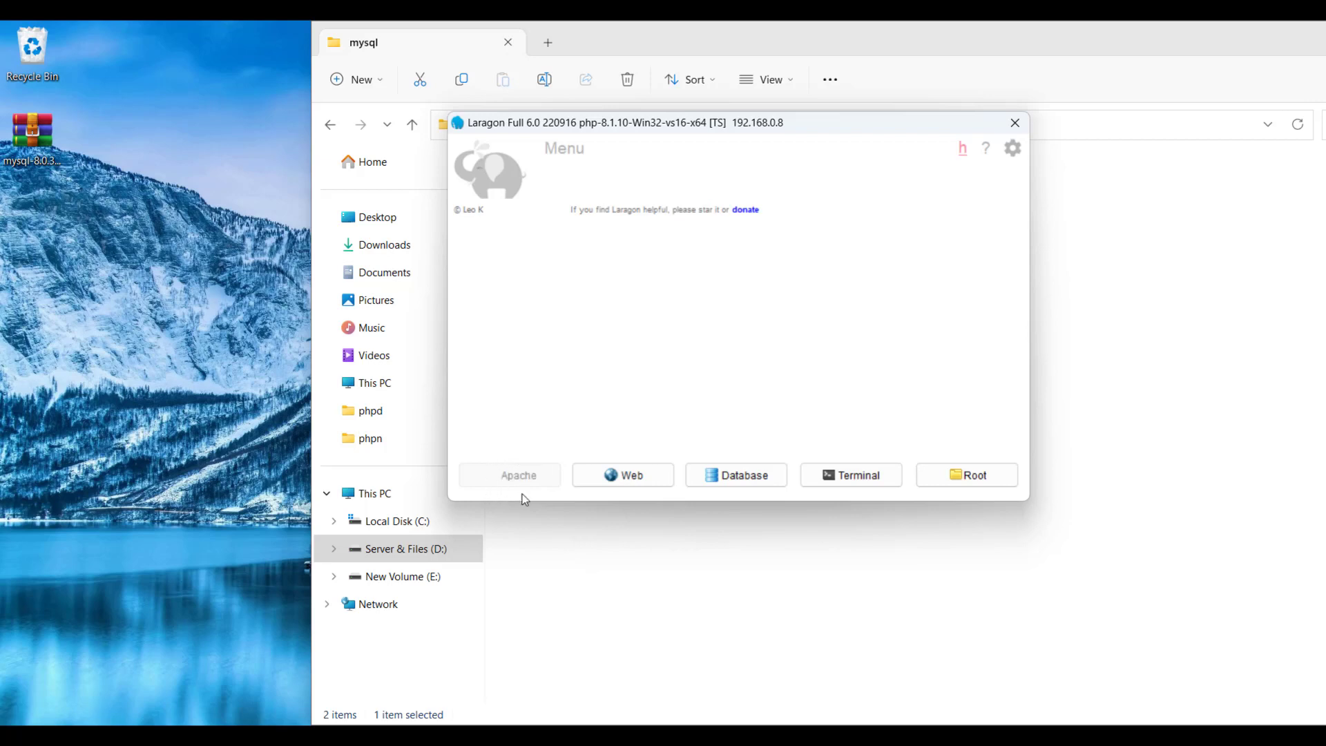
With the services stopped, select mysql-8.0.31-winx64 as Laragon's MySQL version.
right_click(544, 244)
mouse_move(613, 358)
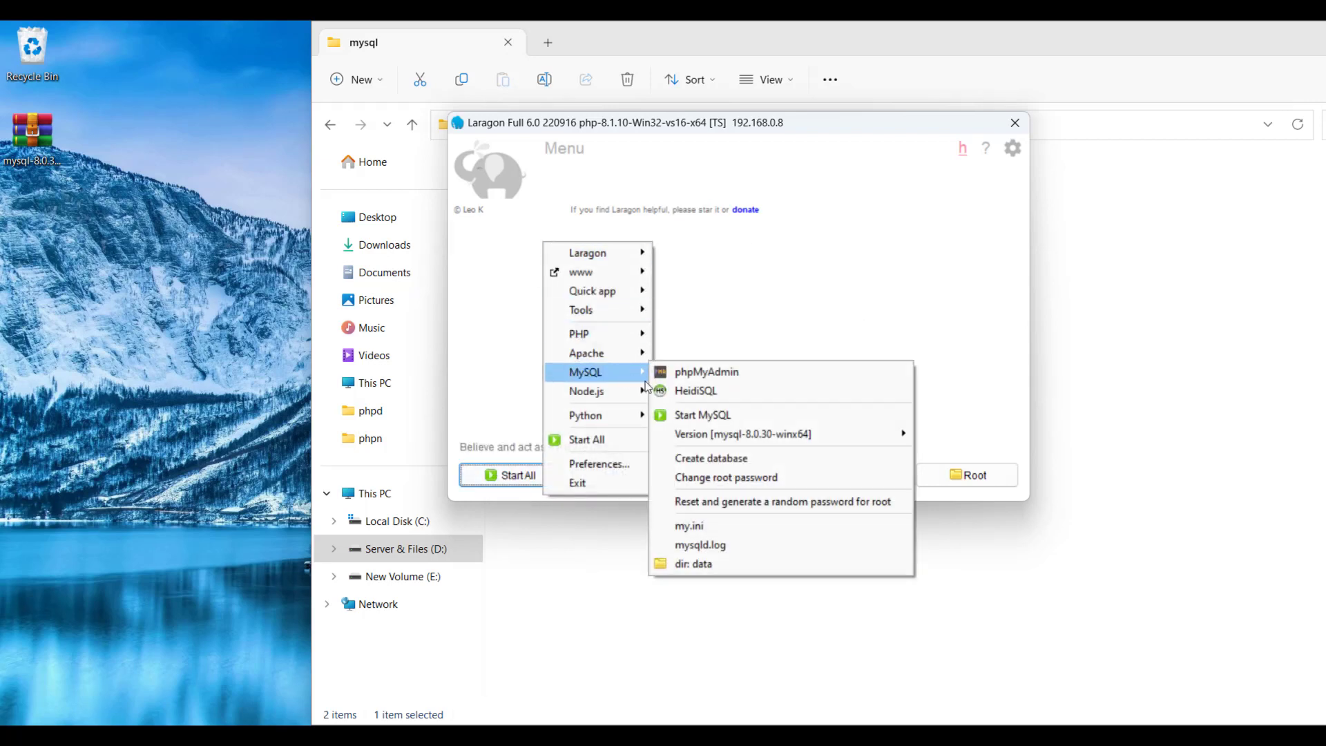
mouse_move(824, 431)
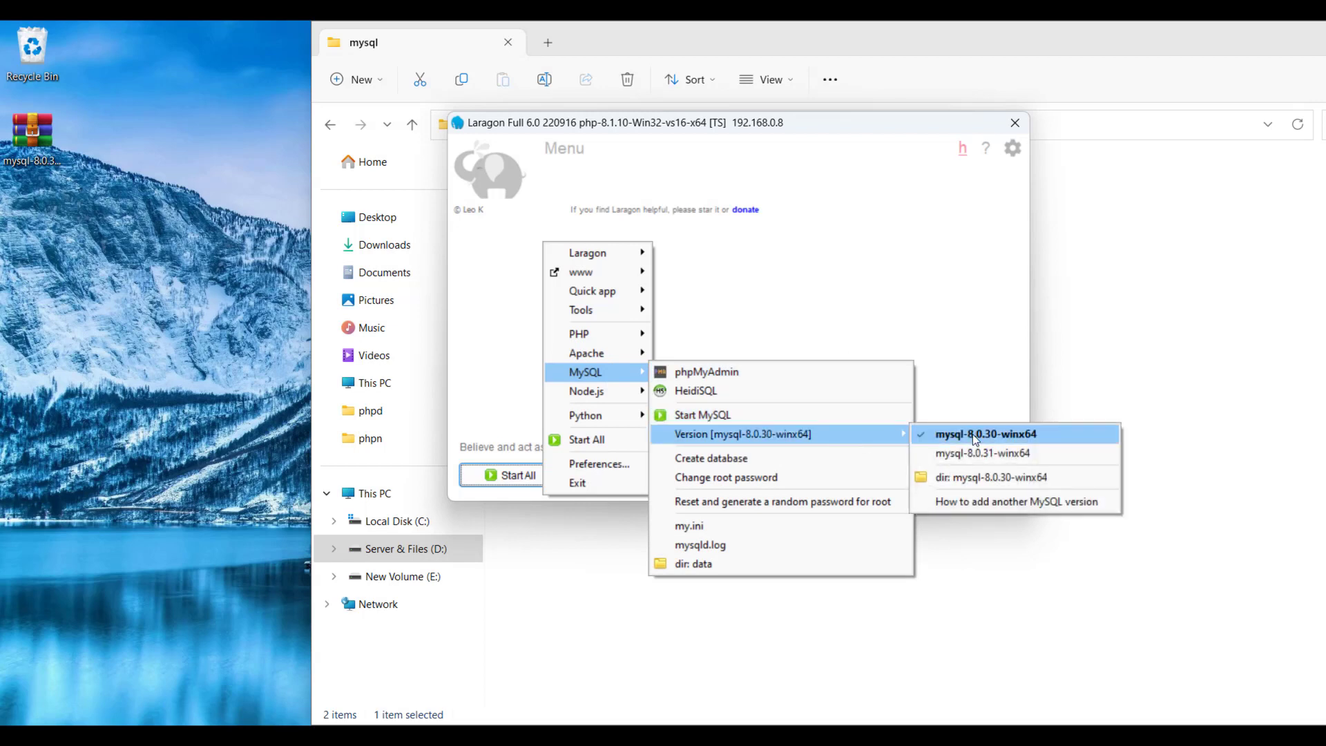
click(1001, 453)
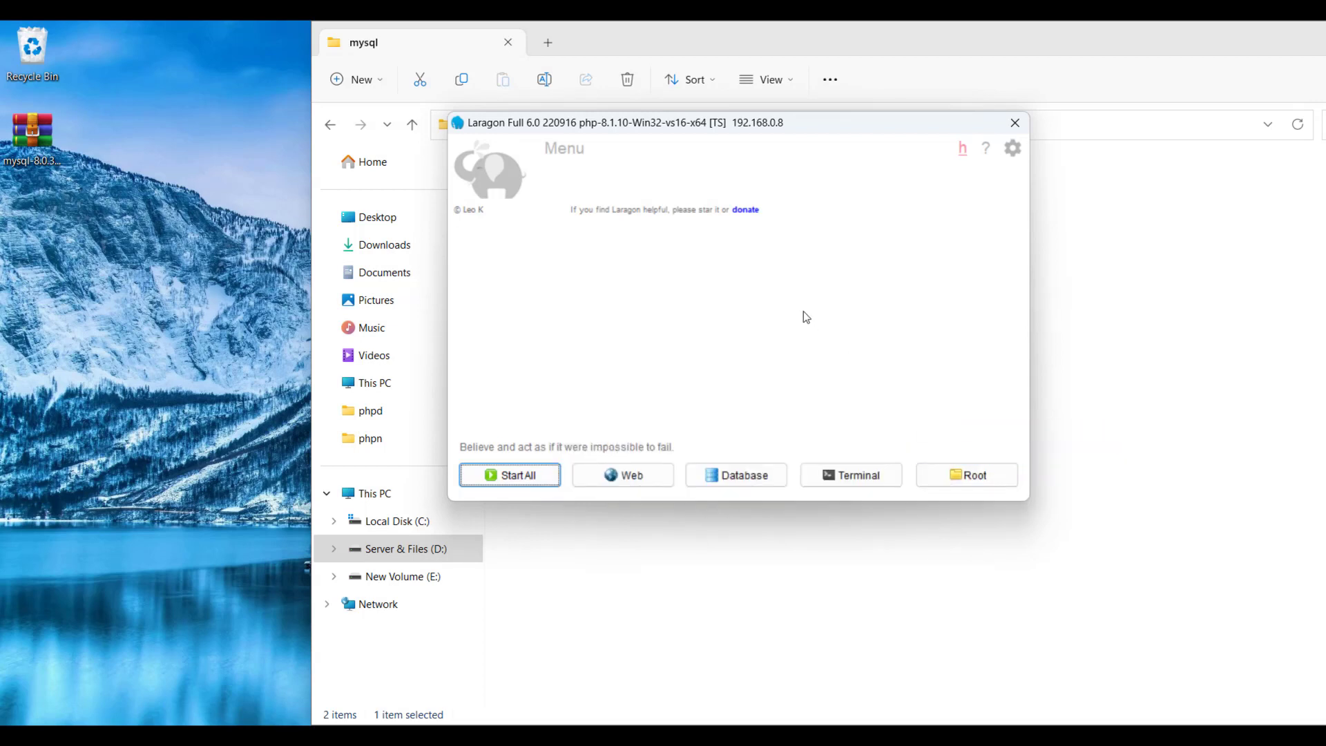
Start all Laragon services and allow mysqld.exe through Windows Defender Firewall on private networks.
click(519, 475)
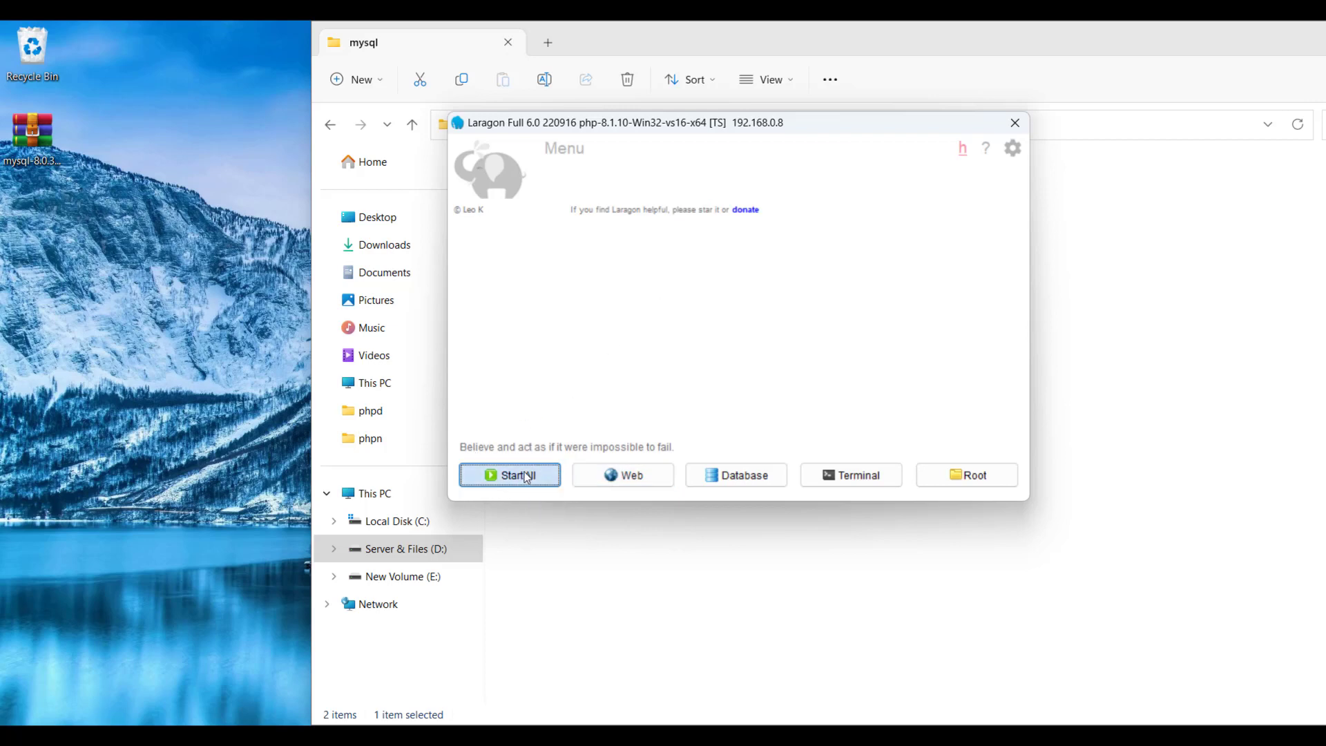
right_click(687, 283)
mouse_move(766, 420)
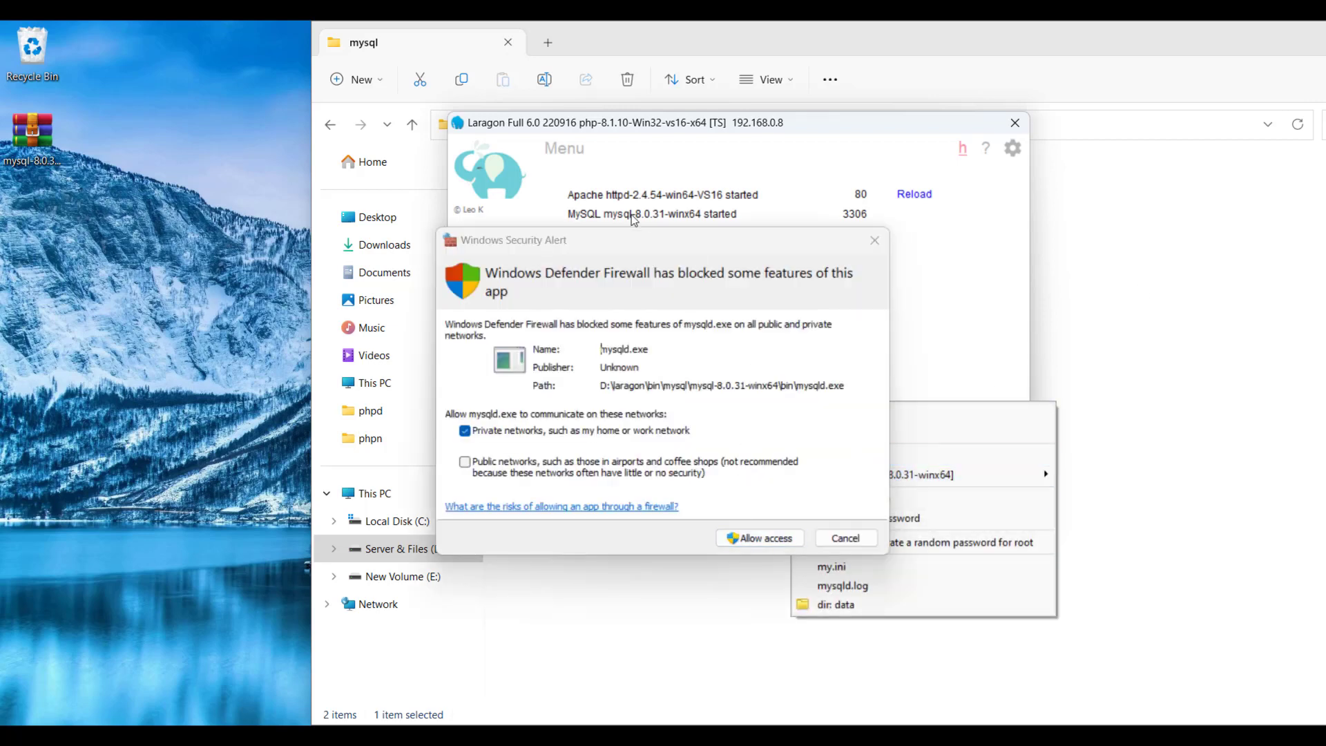
drag(632, 240, 659, 166)
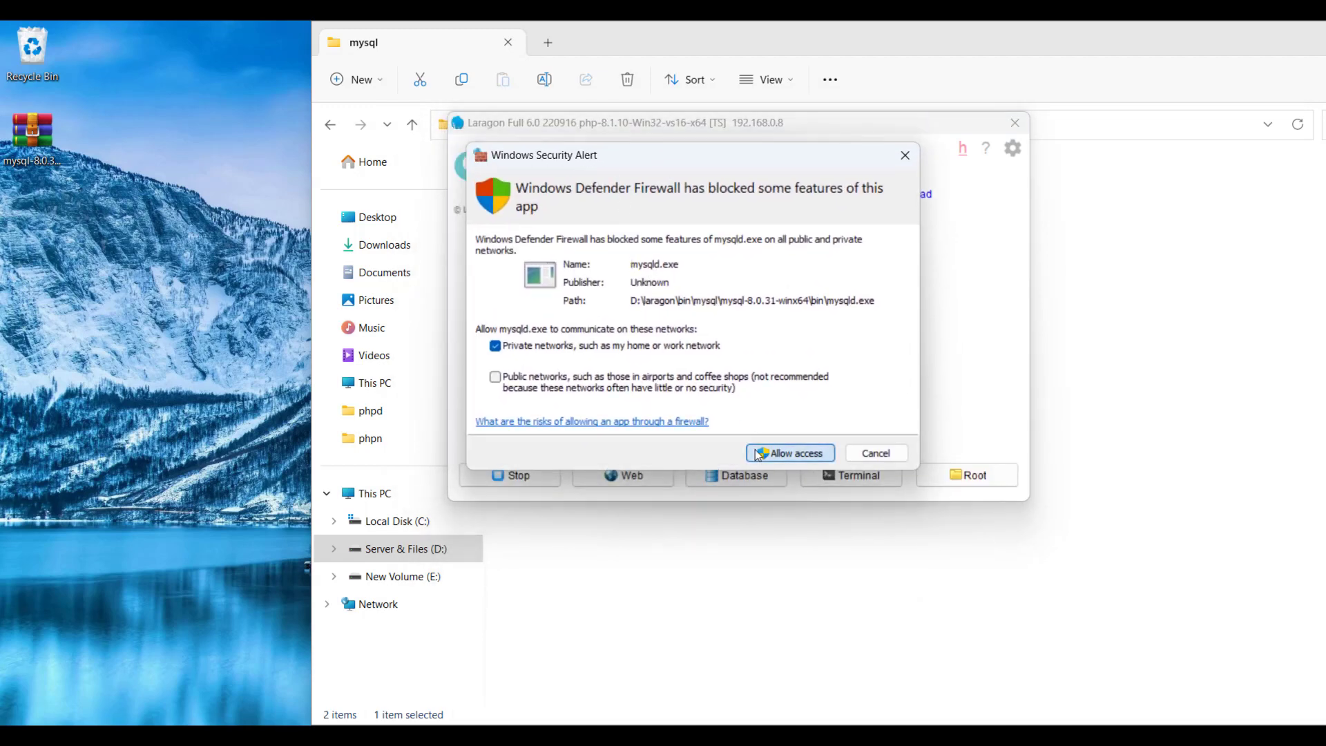
key(Return)
Check the active MySQL version in Laragon while the services are running.
right_click(615, 246)
mouse_move(691, 383)
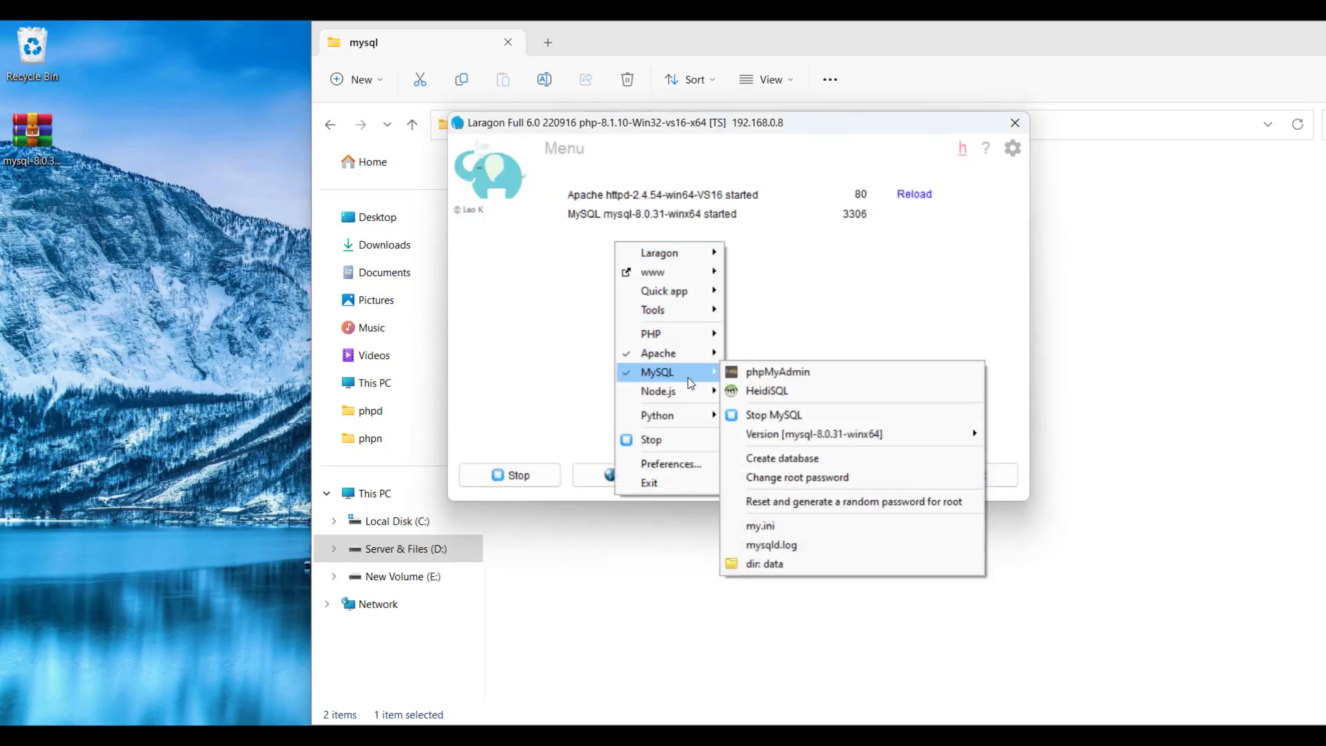
mouse_move(814, 433)
mouse_move(663, 271)
click(462, 269)
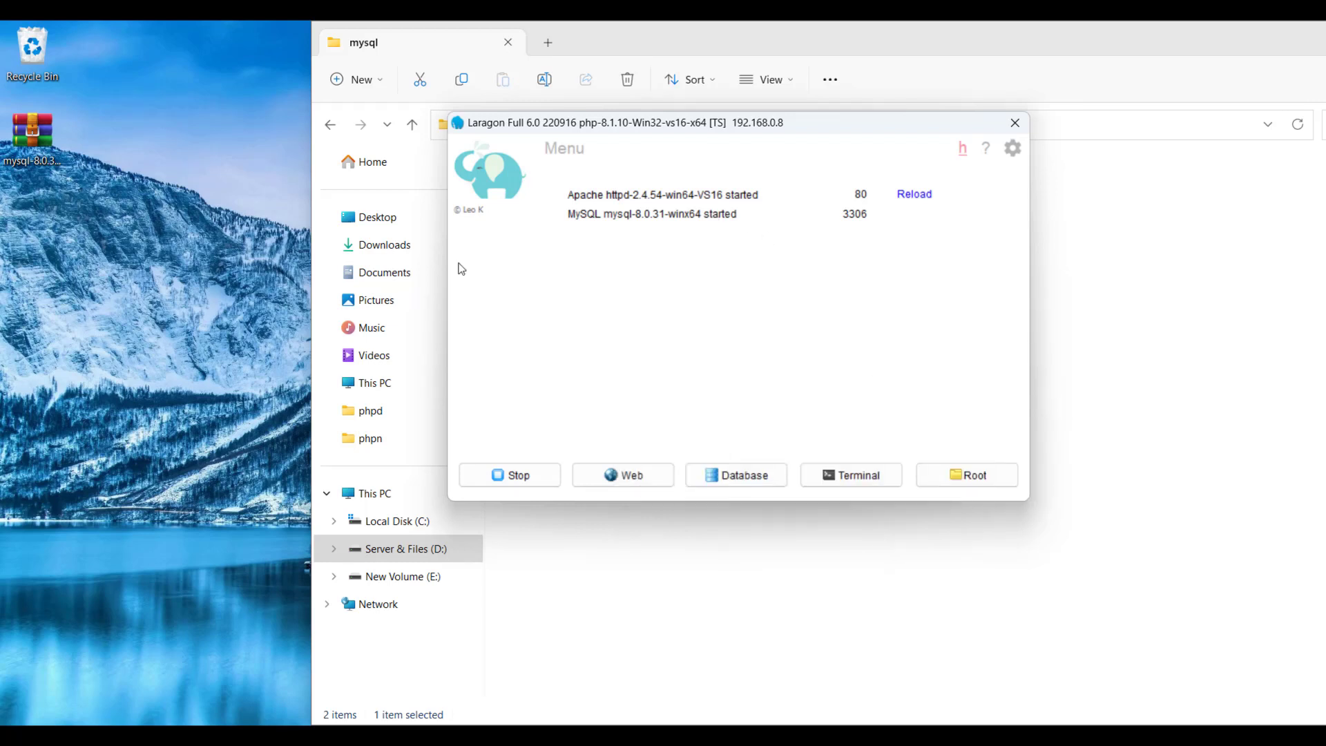
Bring the mysql folder's File Explorer window to the front and resize it to show the whole window.
double_click(652, 36)
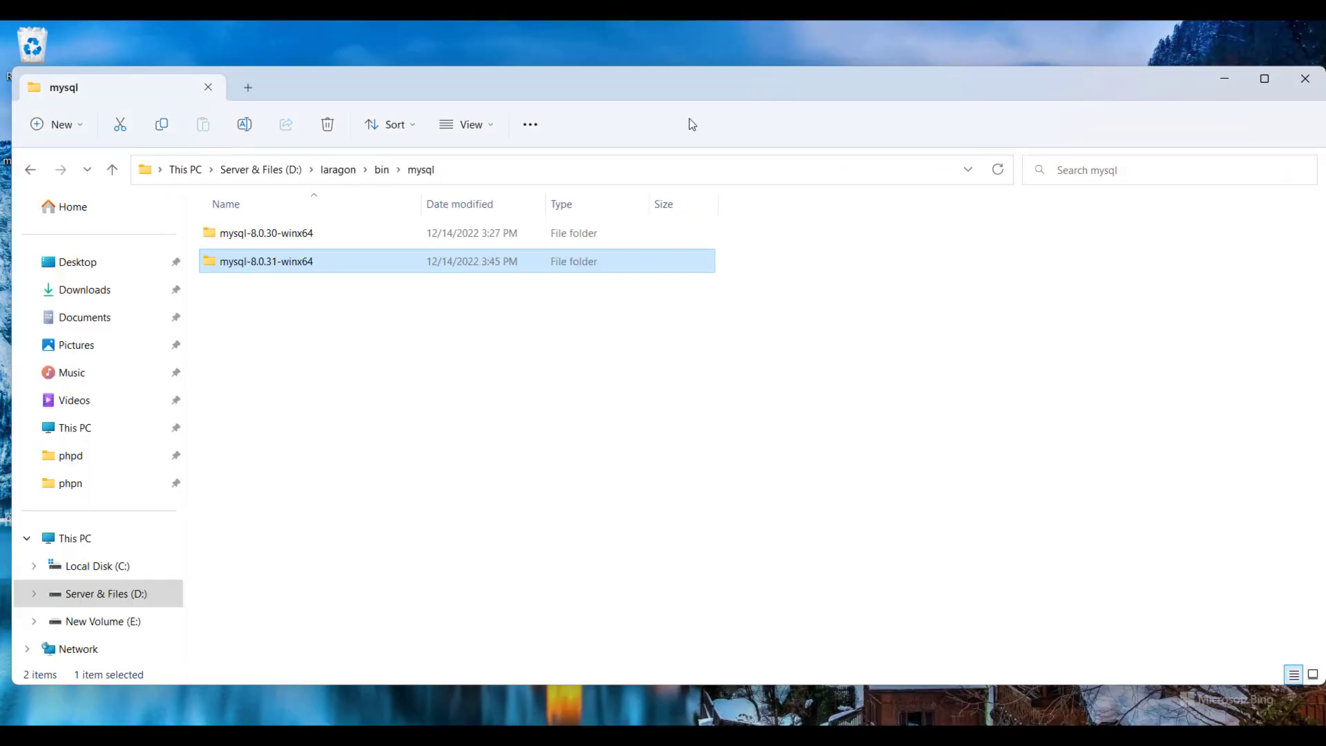